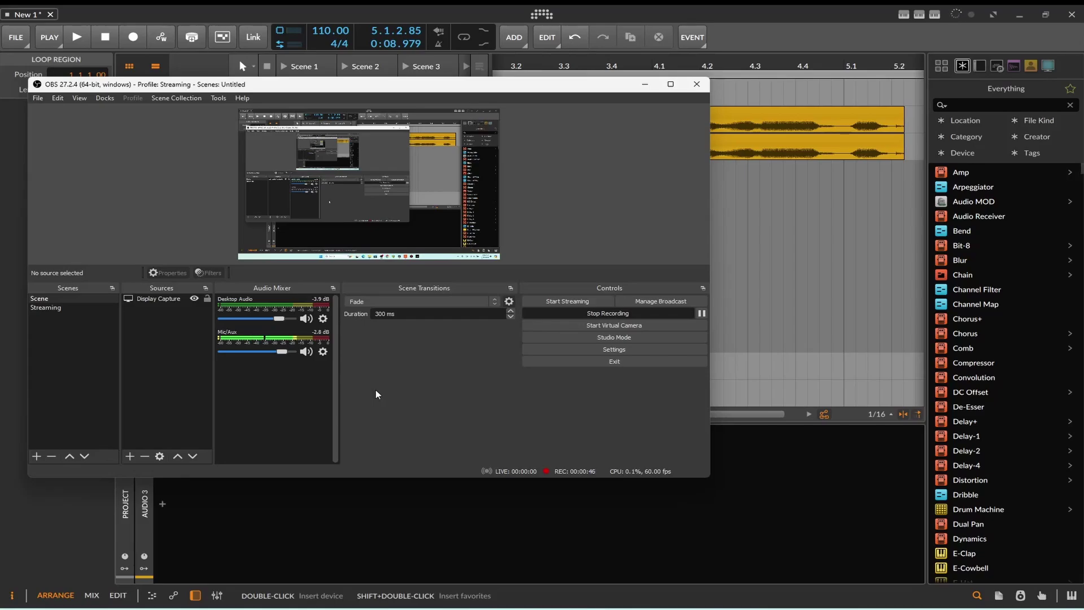
Step: Examine the Mic/Aux device properties and its audio filters in OBS, closing both dialogs and minimizing OBS
click(322, 351)
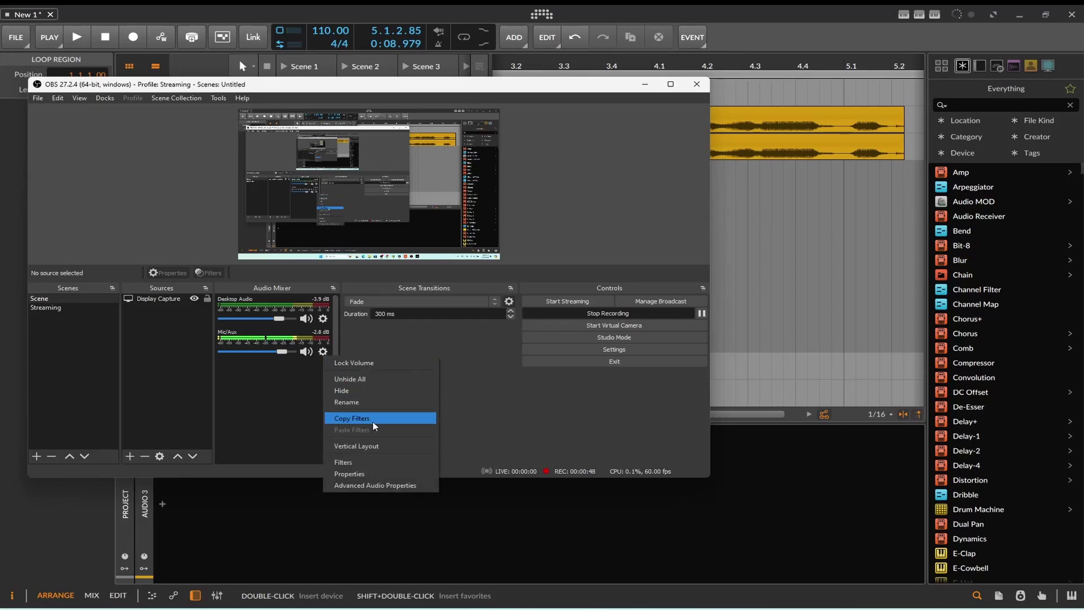
click(355, 474)
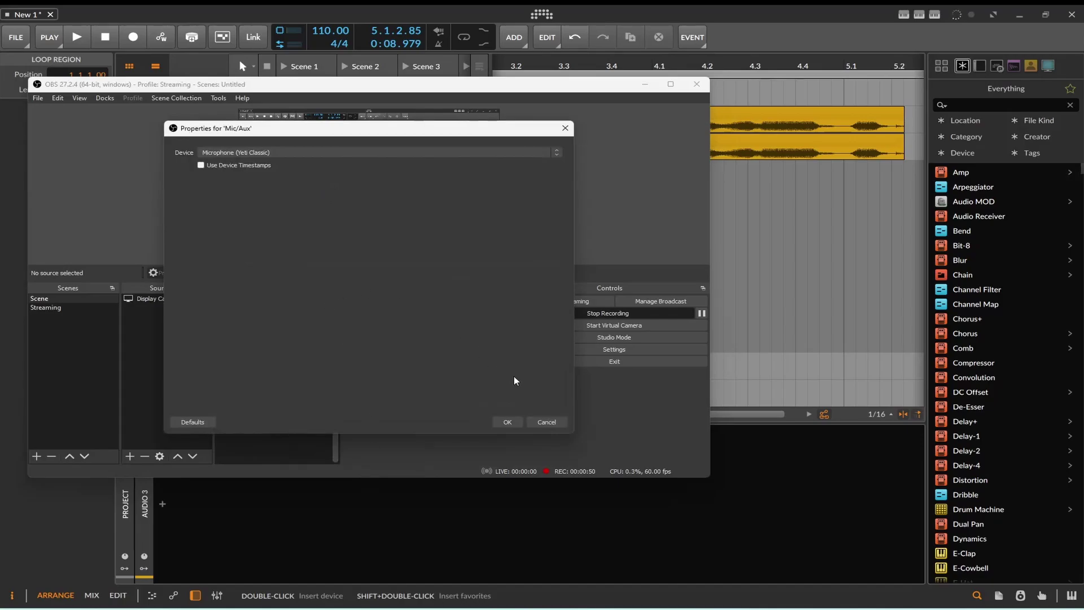
click(548, 421)
click(323, 352)
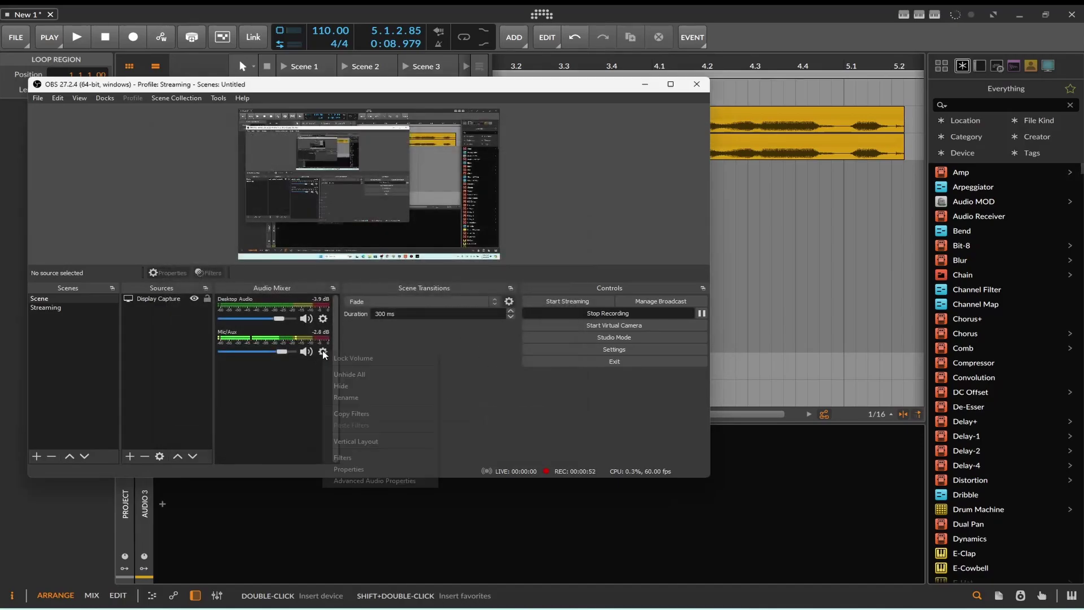
click(342, 458)
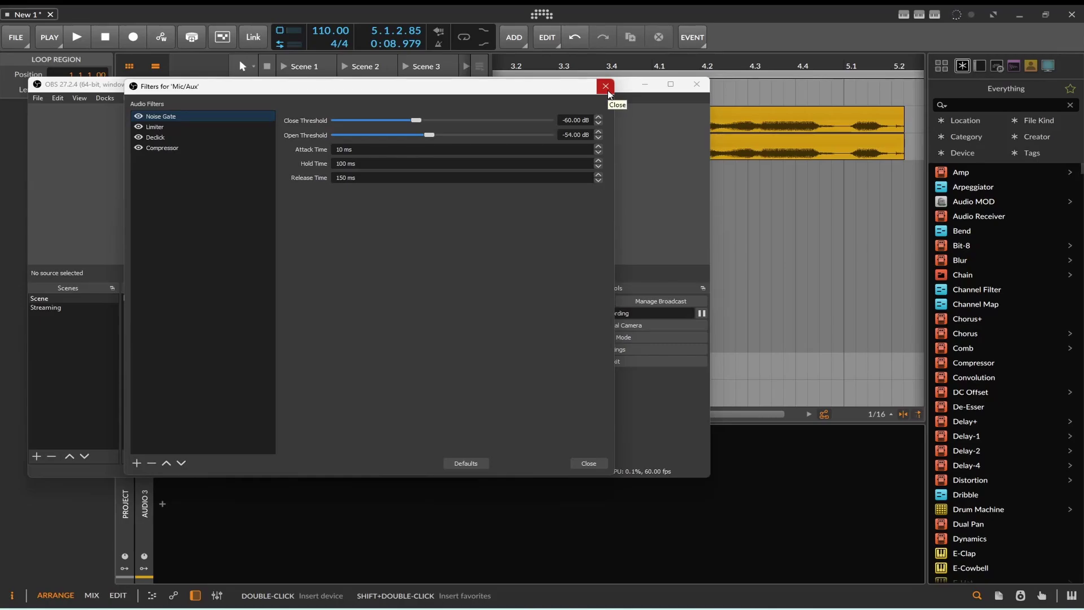
click(605, 86)
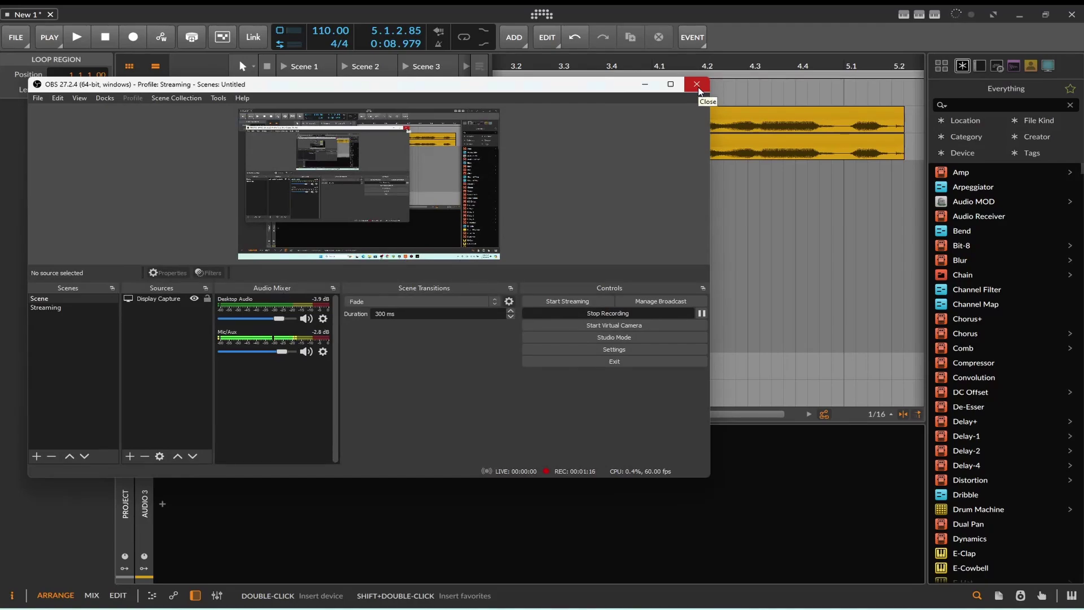
click(645, 85)
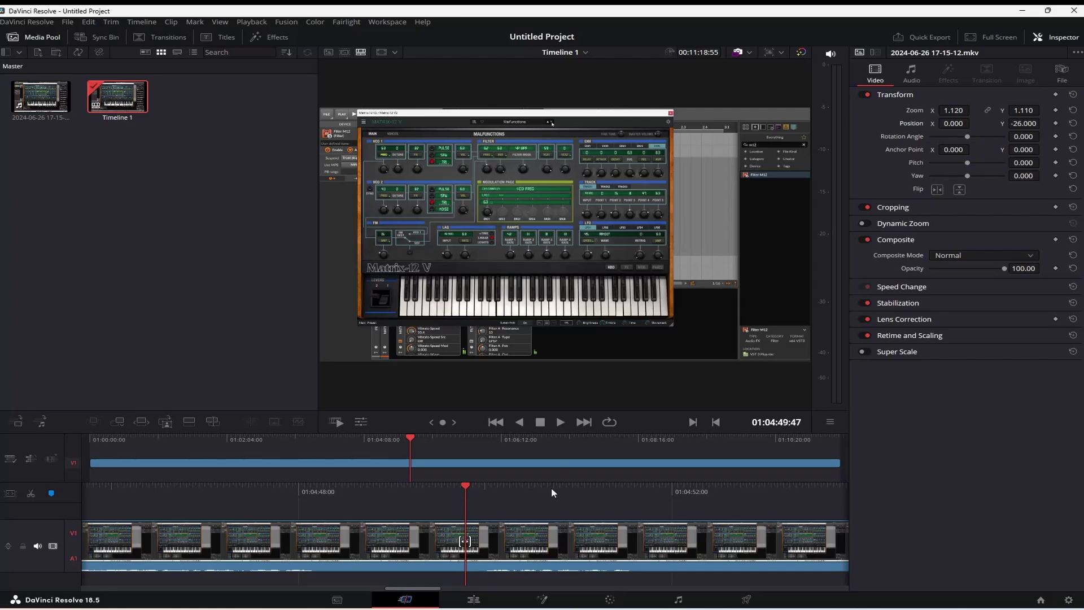
Step: Play a short stretch of Timeline 1 in DaVinci Resolve, stop it and open the project on the Edit page
key(space)
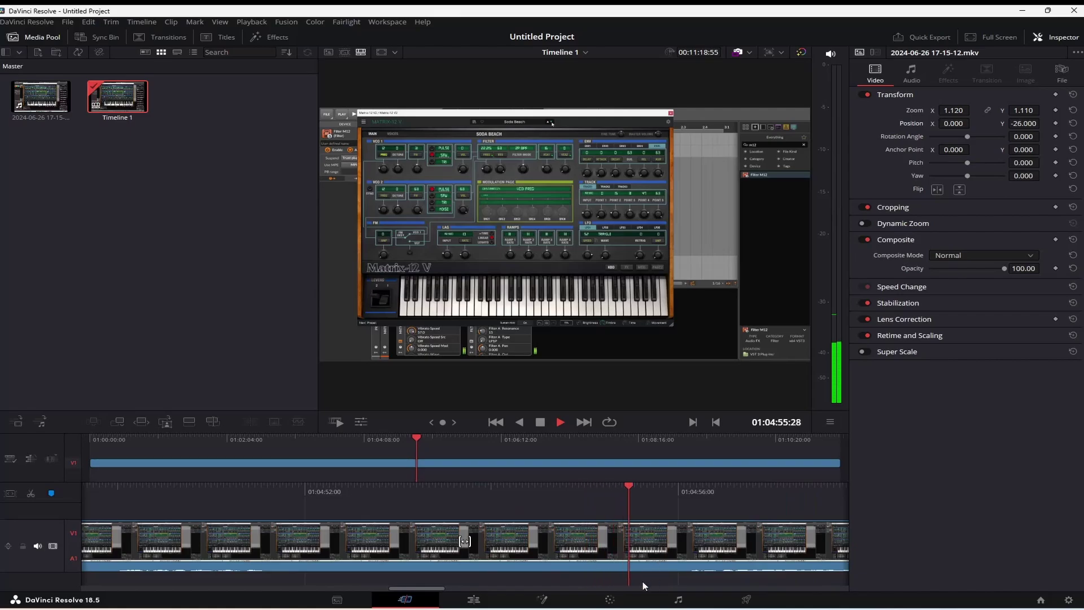
key(space)
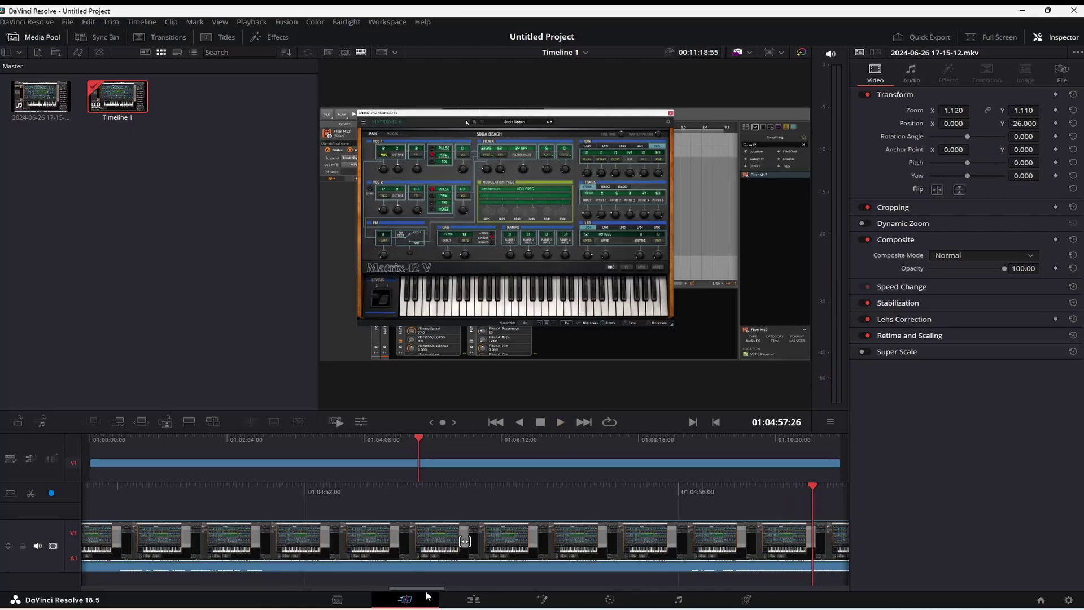
click(473, 599)
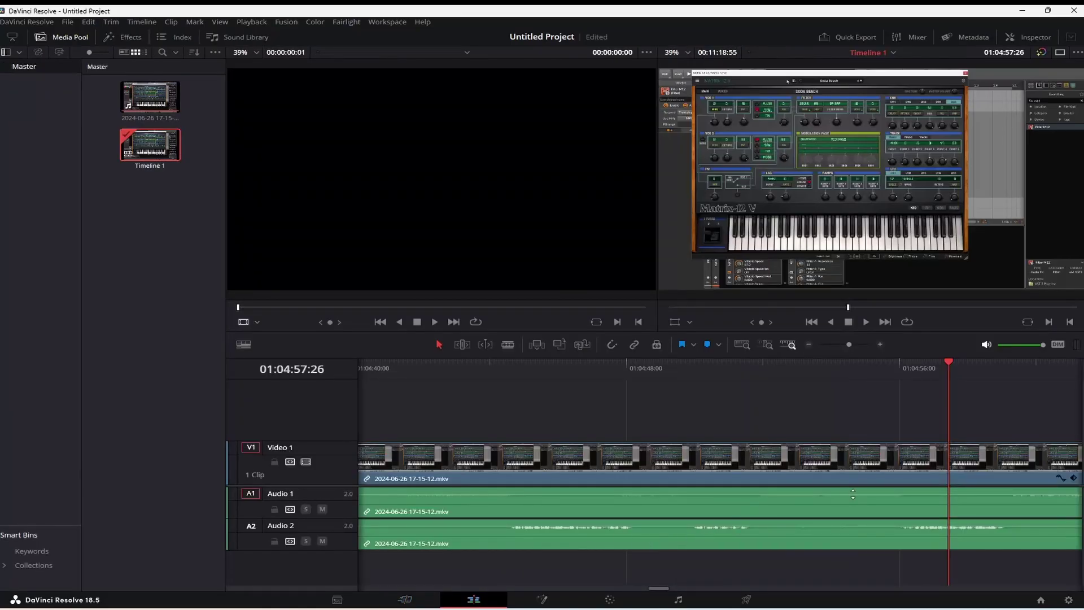
Step: Adjust the volume line of the clip on Audio 1, leaving it raised above its original level
drag(853, 493, 854, 490)
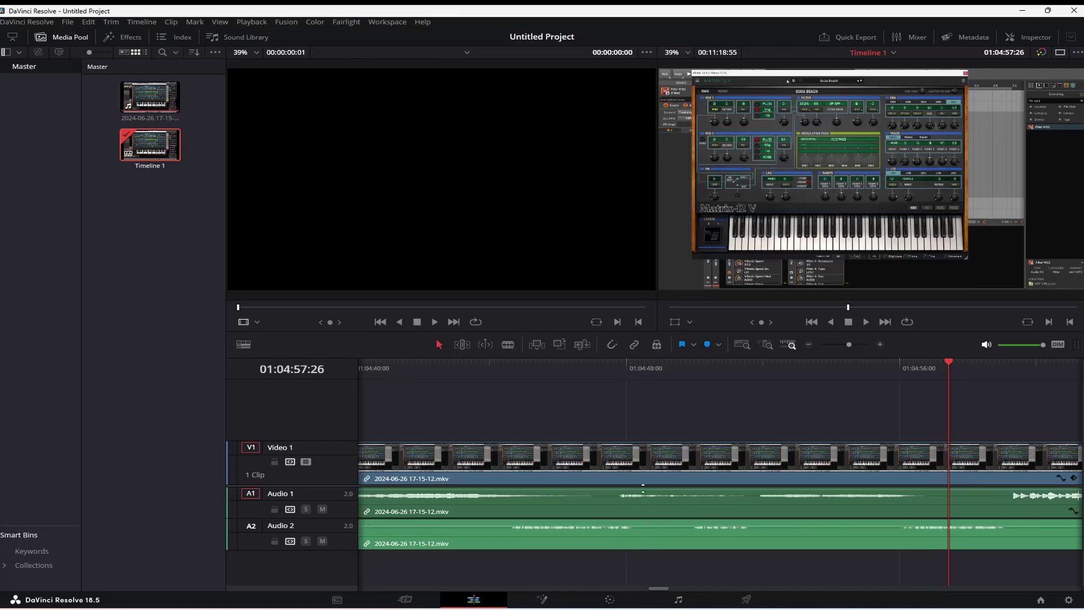
drag(643, 486, 642, 494)
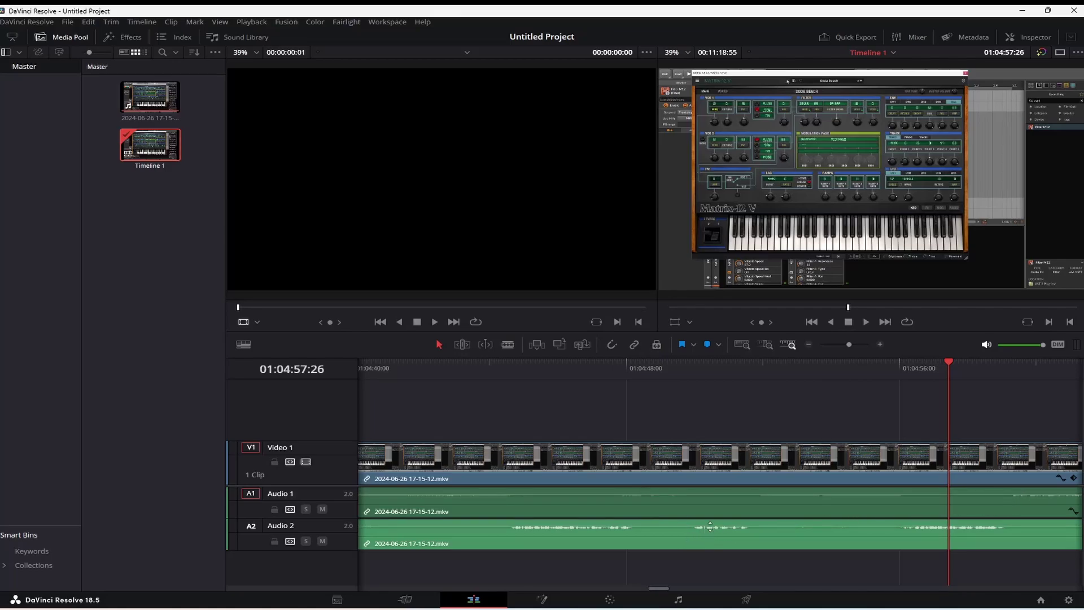
mouse_move(658, 589)
mouse_down()
mouse_move(699, 597)
mouse_move(677, 592)
mouse_up()
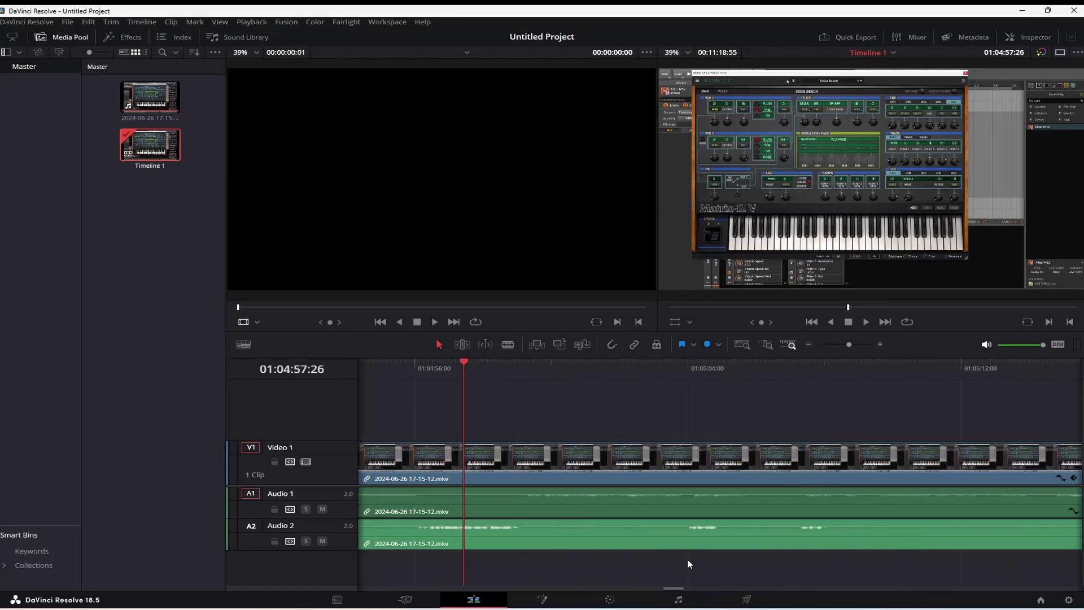
drag(719, 499, 727, 489)
Step: Raise the volume line of the clip on Audio 2 while auditioning the timeline in Blade edit mode
key(b)
key(space)
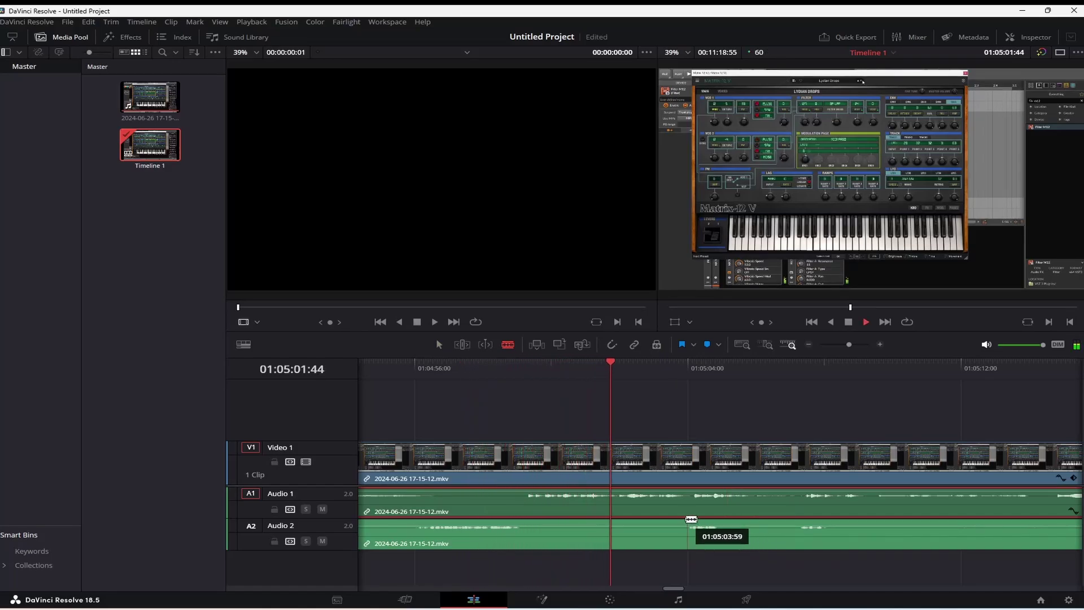
key(space)
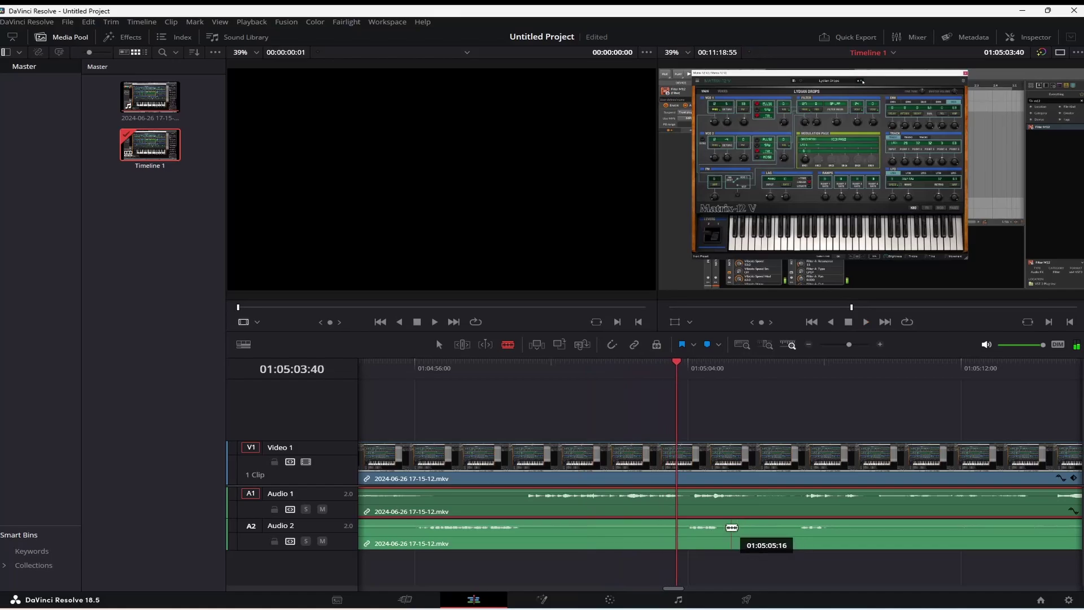
drag(721, 523, 722, 517)
key(space)
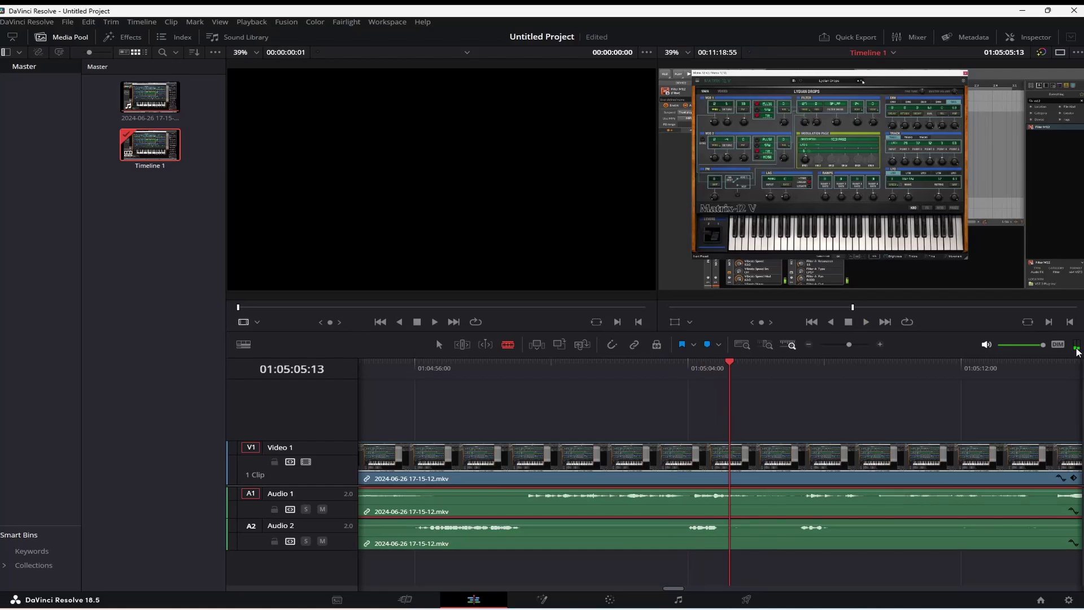
Step: Save the project and play the timeline onward to hear both boosted audio tracks
key(ctrl+s)
key(space)
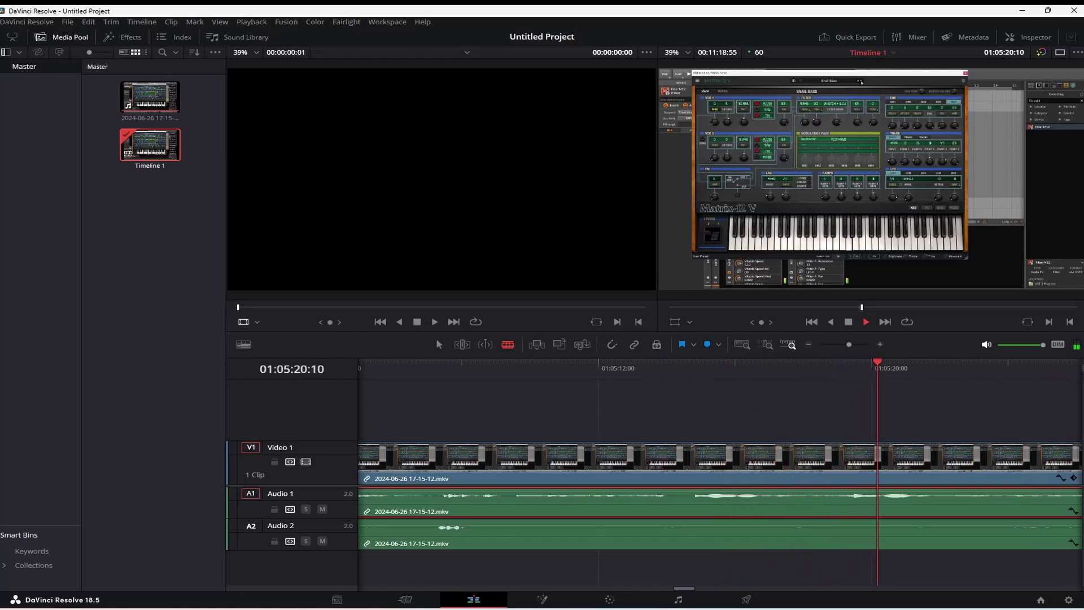
key(space)
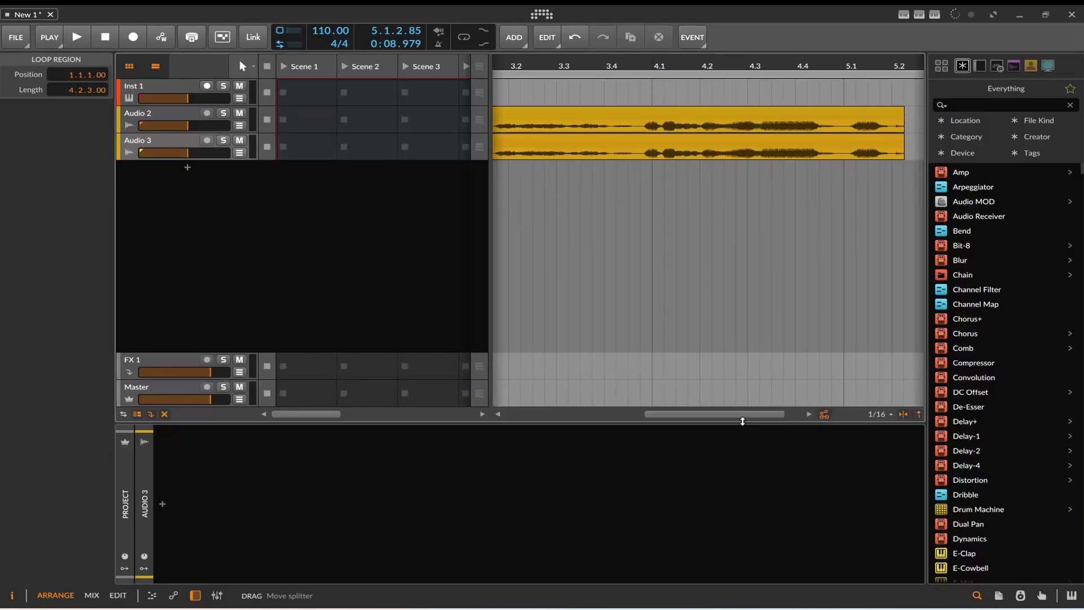
Step: Switch to Bitwig Studio and examine the Audio 2 and Audio 3 waveforms, marking the ranges 2.3.1 to 3.1.1 and 4.1.1 to 5.2.3
drag(742, 425, 747, 477)
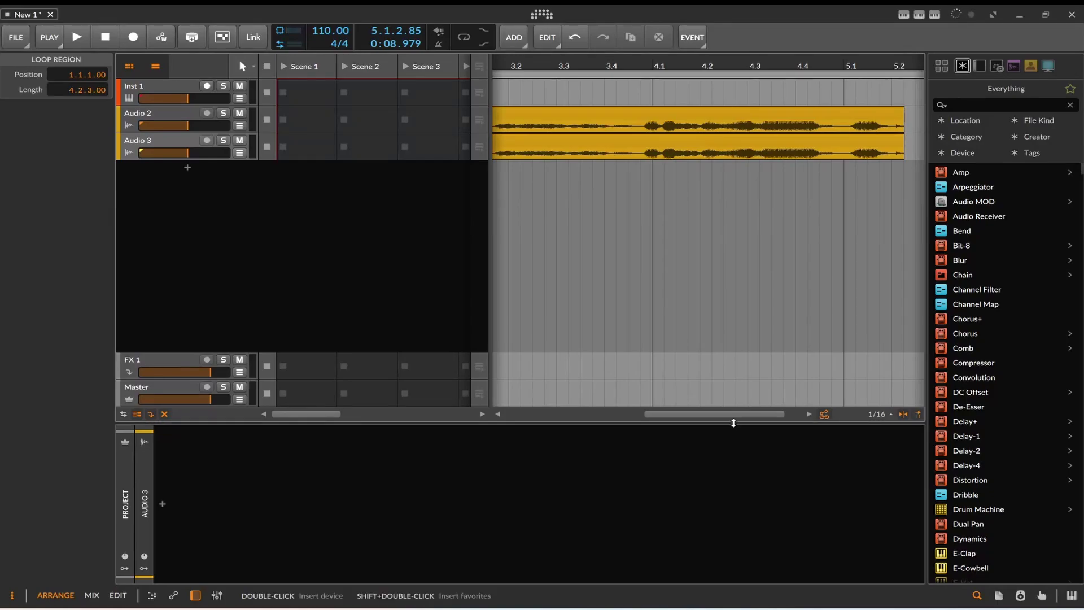
drag(738, 413, 600, 414)
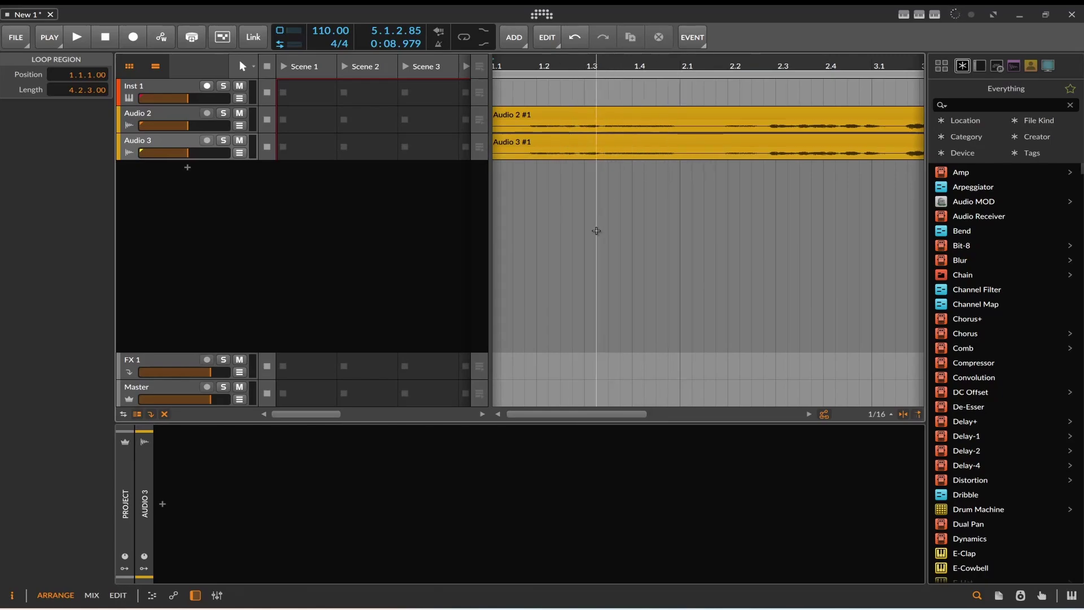
drag(533, 417, 531, 417)
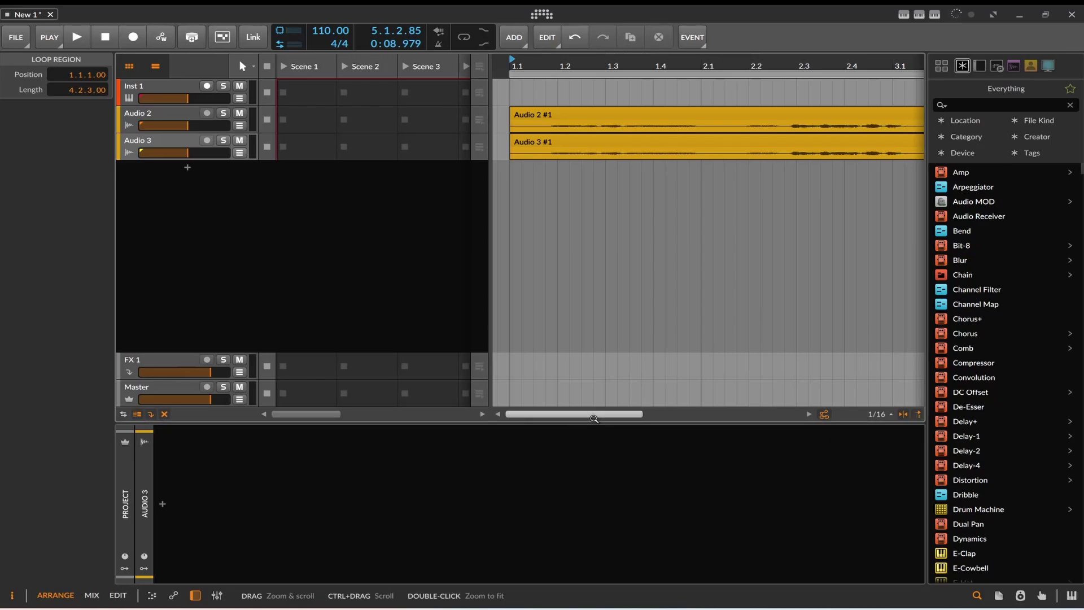
drag(570, 414, 609, 414)
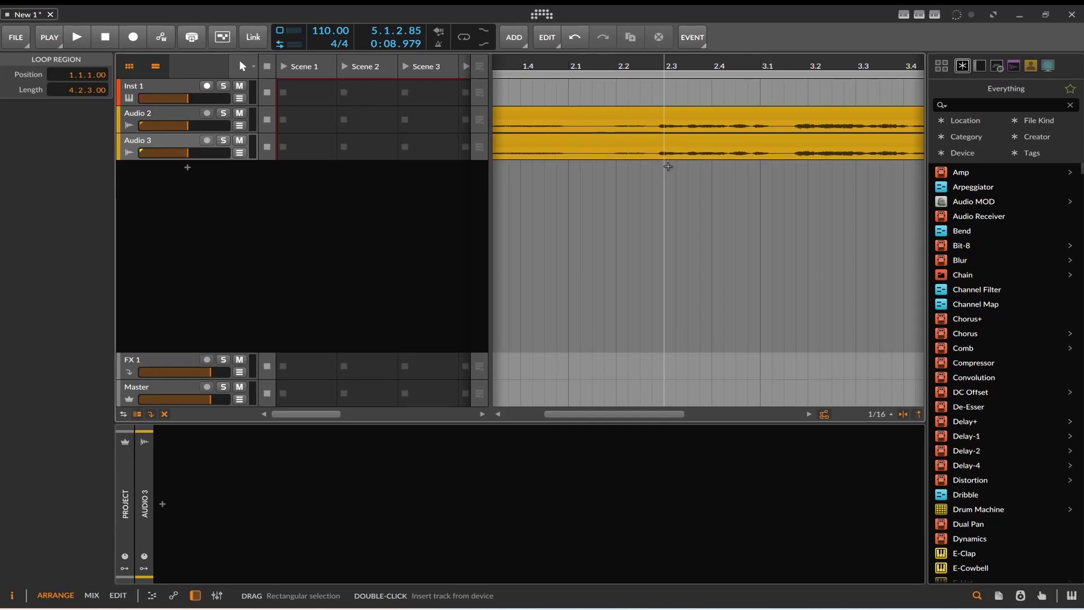
drag(661, 165, 759, 182)
drag(615, 414, 648, 413)
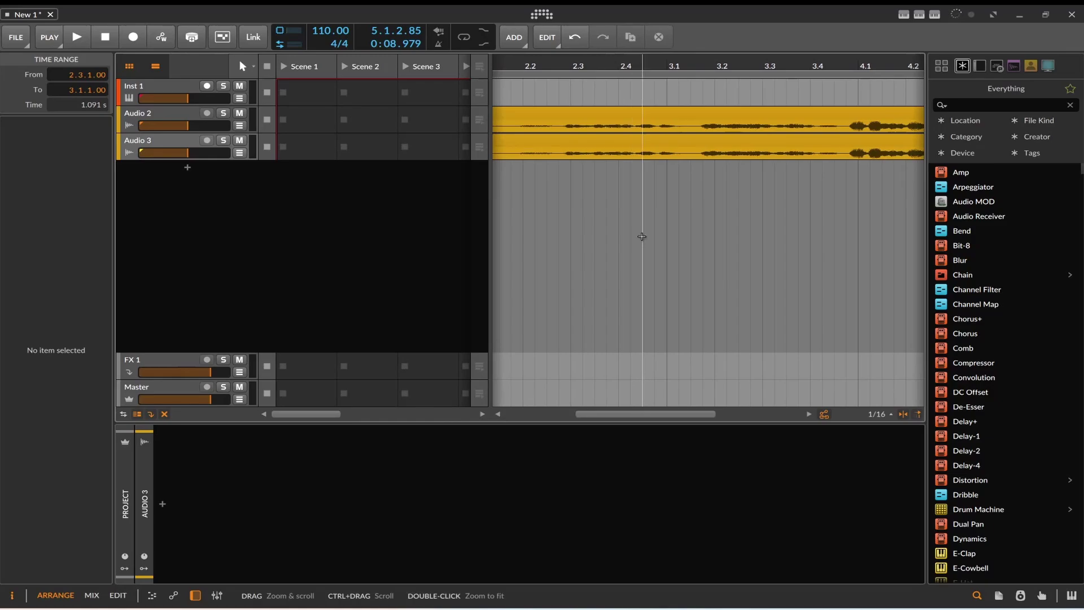
click(666, 204)
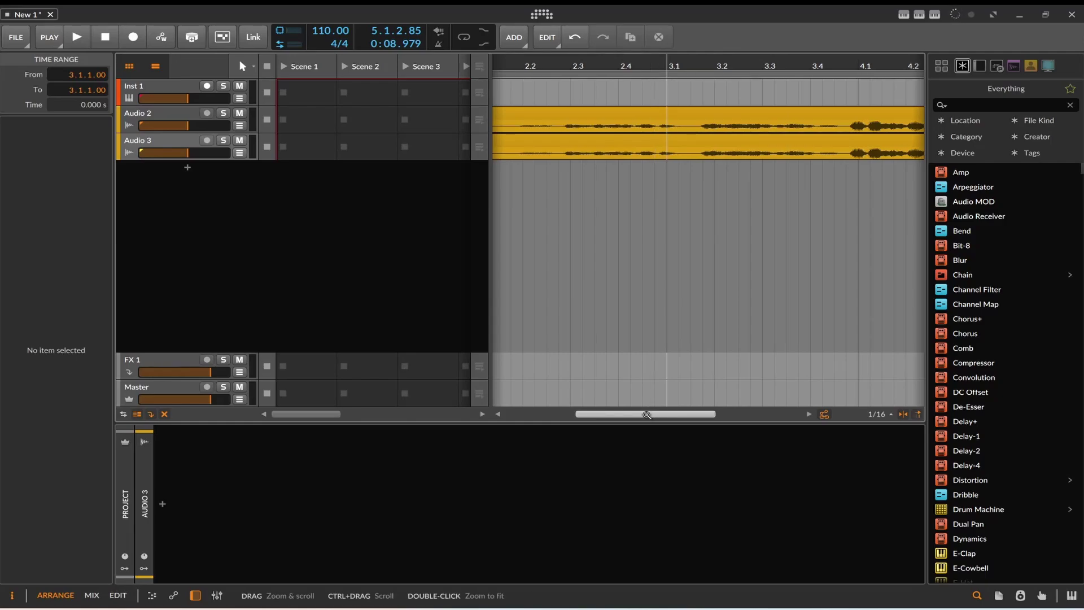
drag(647, 415, 737, 414)
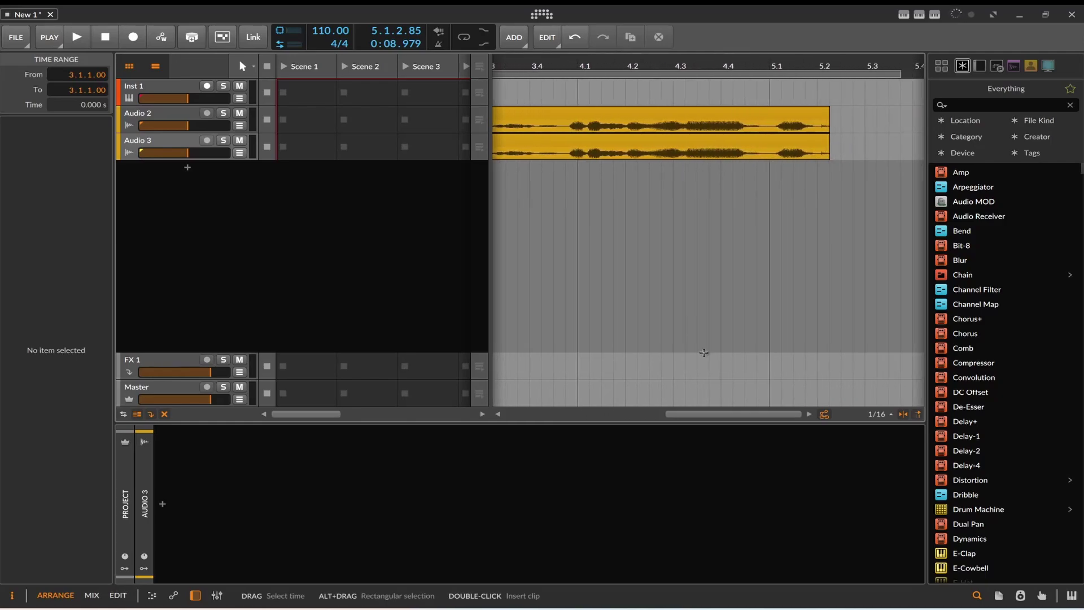
drag(578, 206, 846, 219)
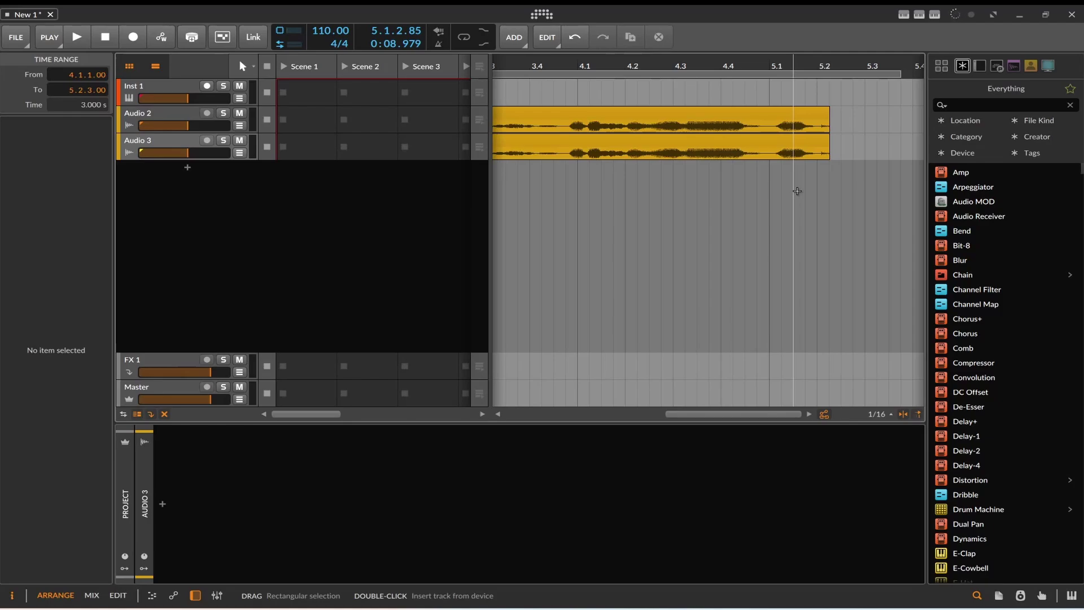
Step: Play the Audio 2 and Audio 3 clips together from beat 1.2 and stop playback during bar 3
drag(745, 66, 917, 60)
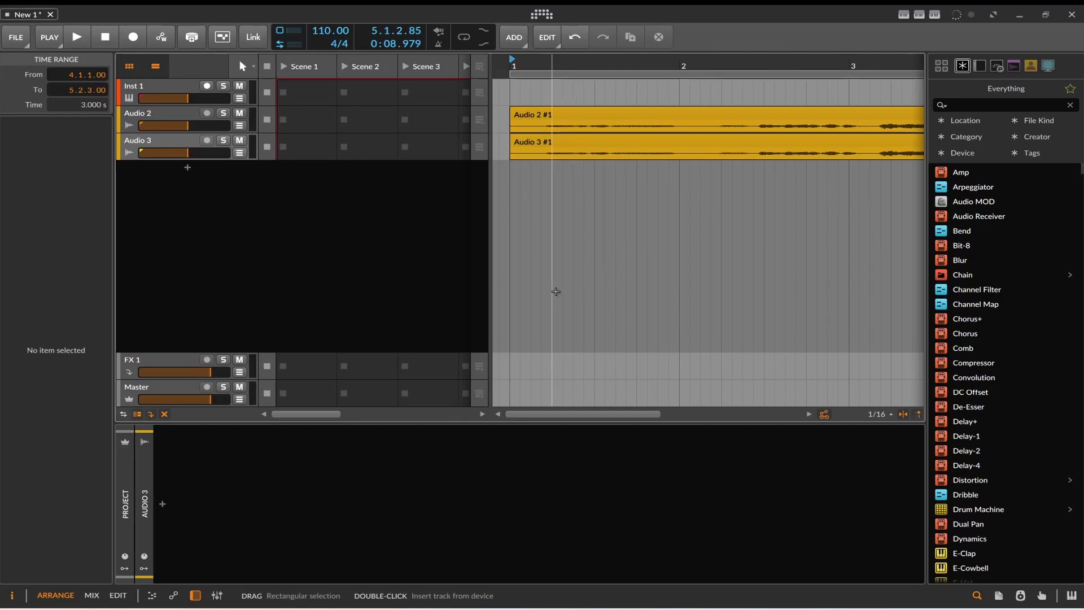
click(555, 291)
key(space)
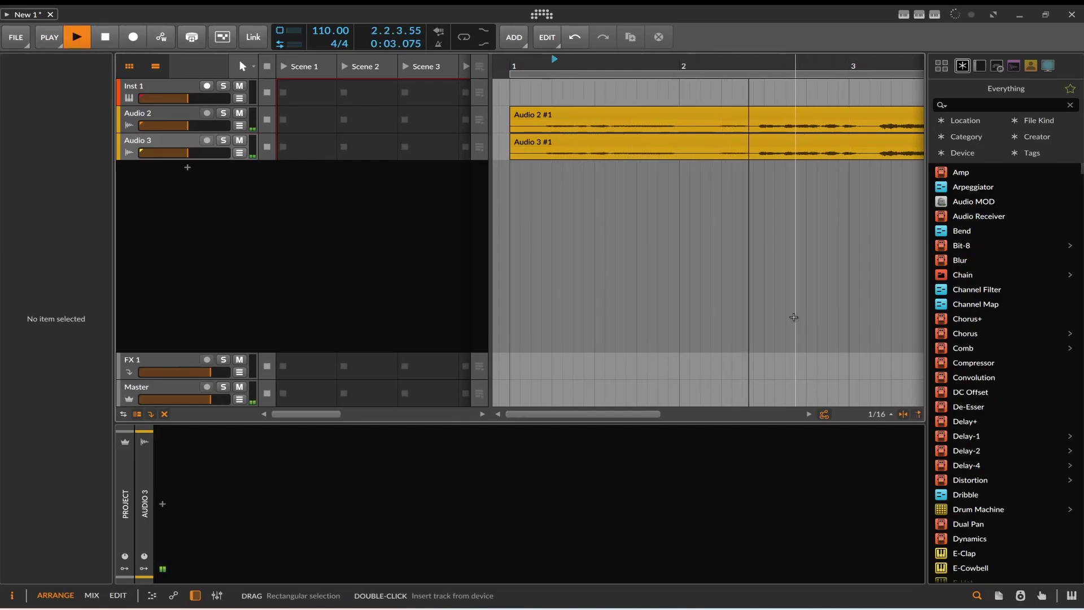
drag(638, 414, 762, 414)
key(space)
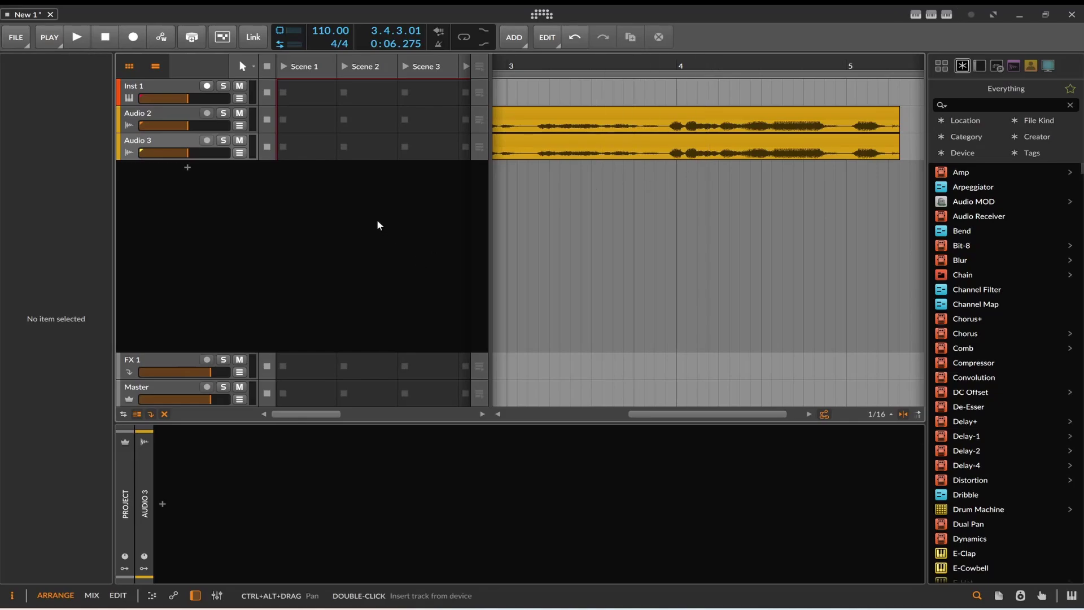
Step: Mute the Audio 3 track and play the arrangement from the start of bar 1 to hear Audio 2 alone
click(175, 141)
click(240, 140)
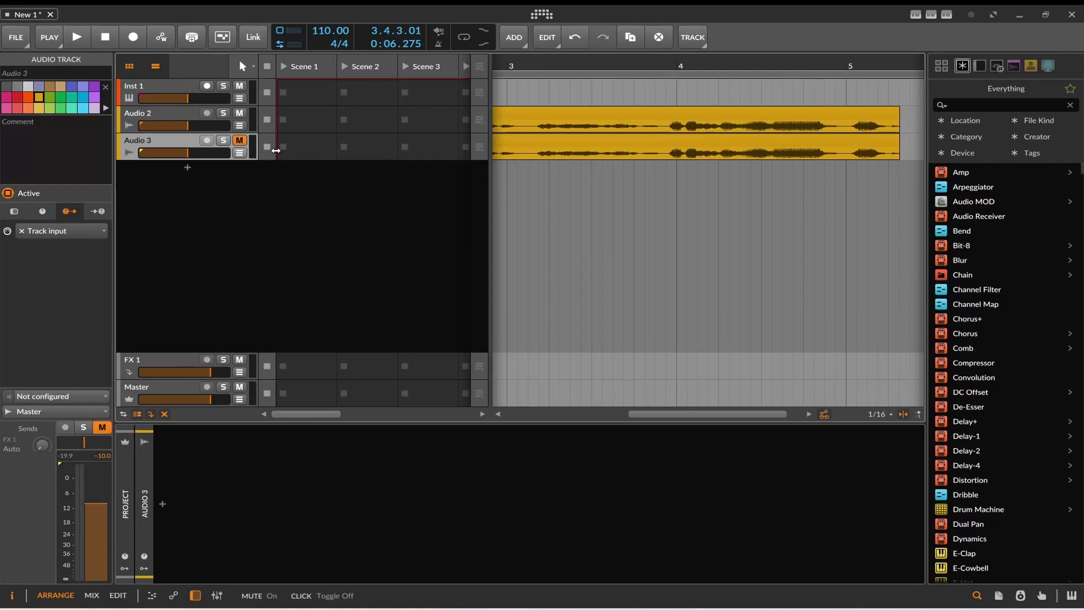
drag(671, 413, 549, 413)
click(509, 334)
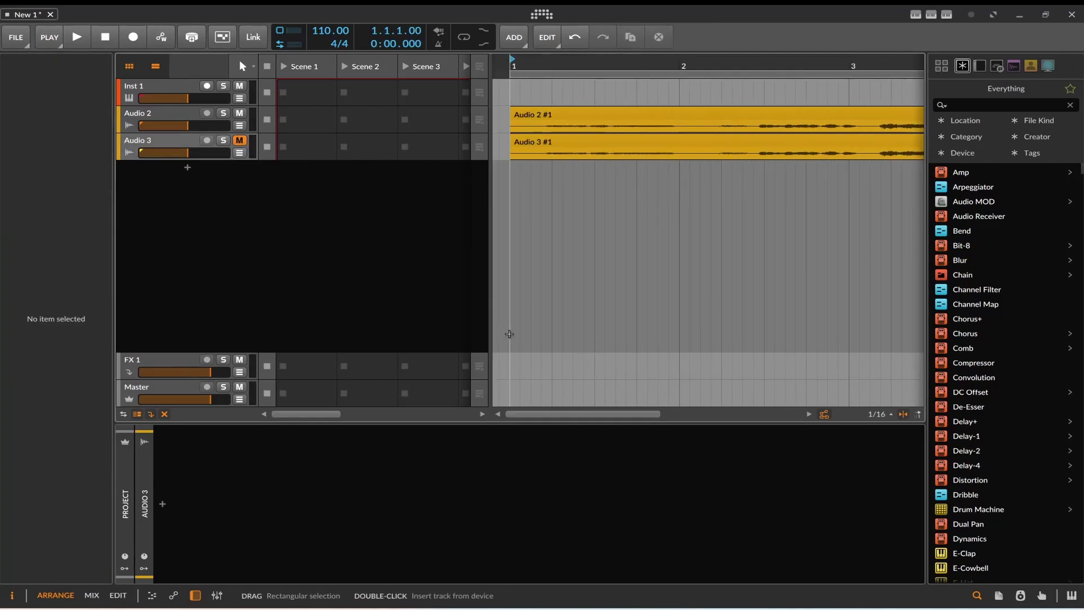
click(526, 309)
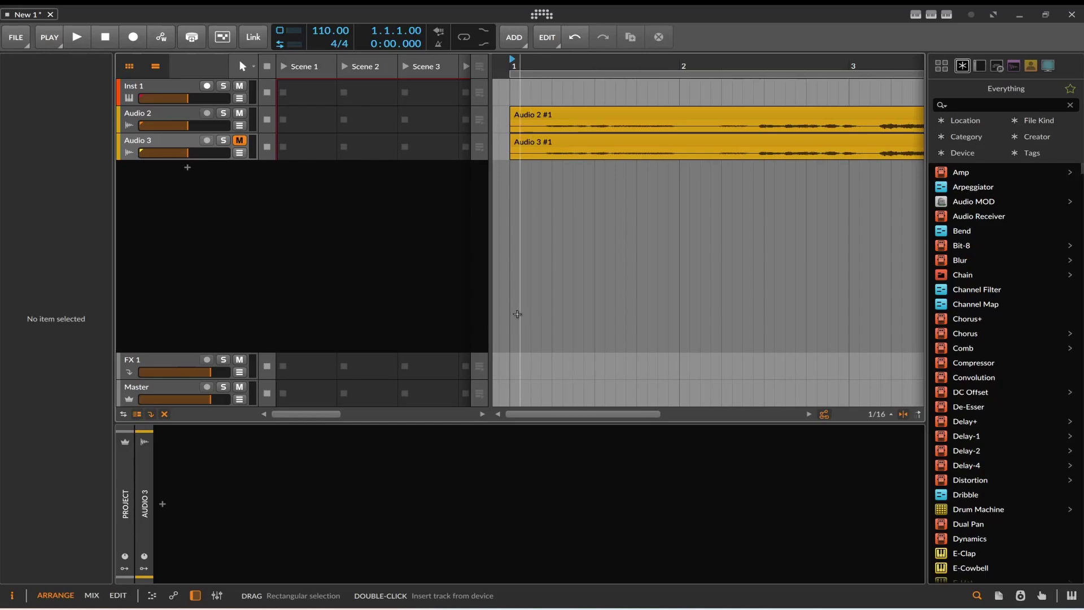
key(space)
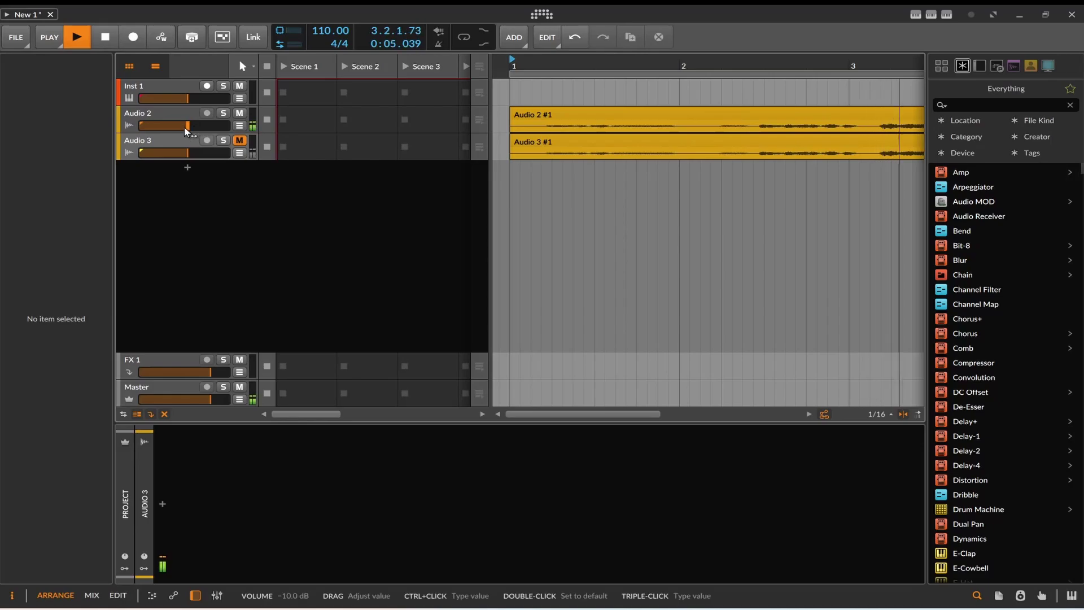
Step: Lower Audio 2's volume to about -20.5 dB during playback, bring it back to about -10.7 dB once stopped, and select the Audio 3 track
mouse_move(188, 129)
mouse_down()
mouse_move(167, 129)
mouse_move(178, 128)
mouse_up()
key(space)
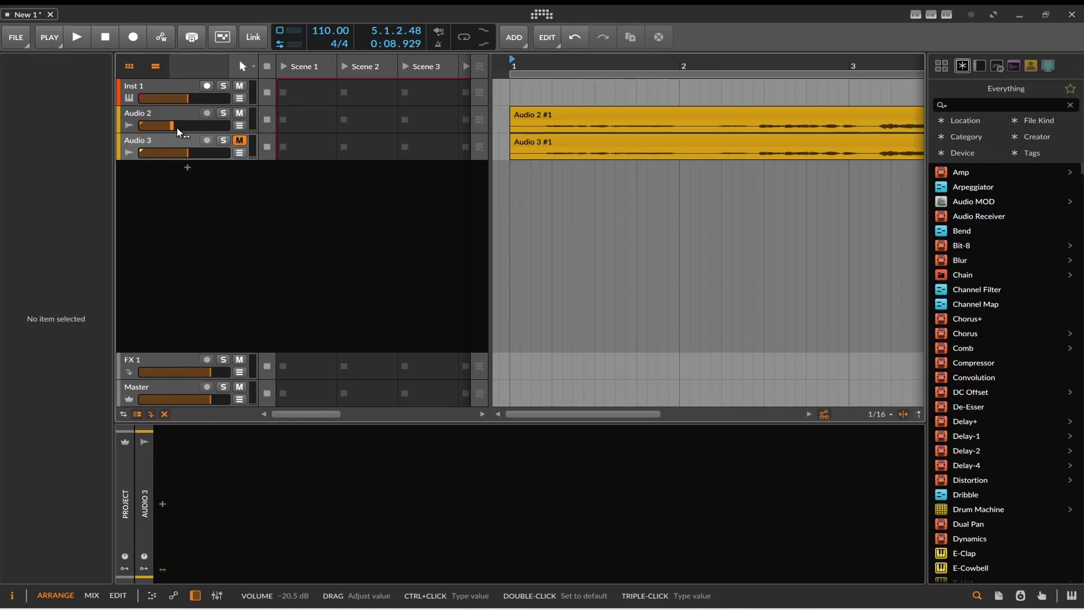
drag(174, 125, 186, 126)
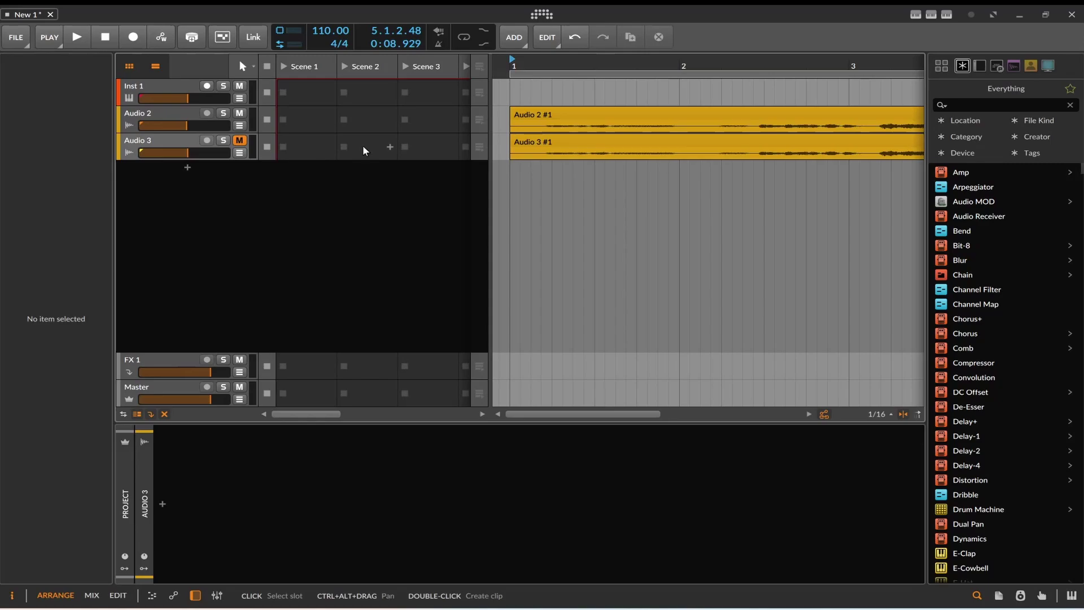
click(164, 139)
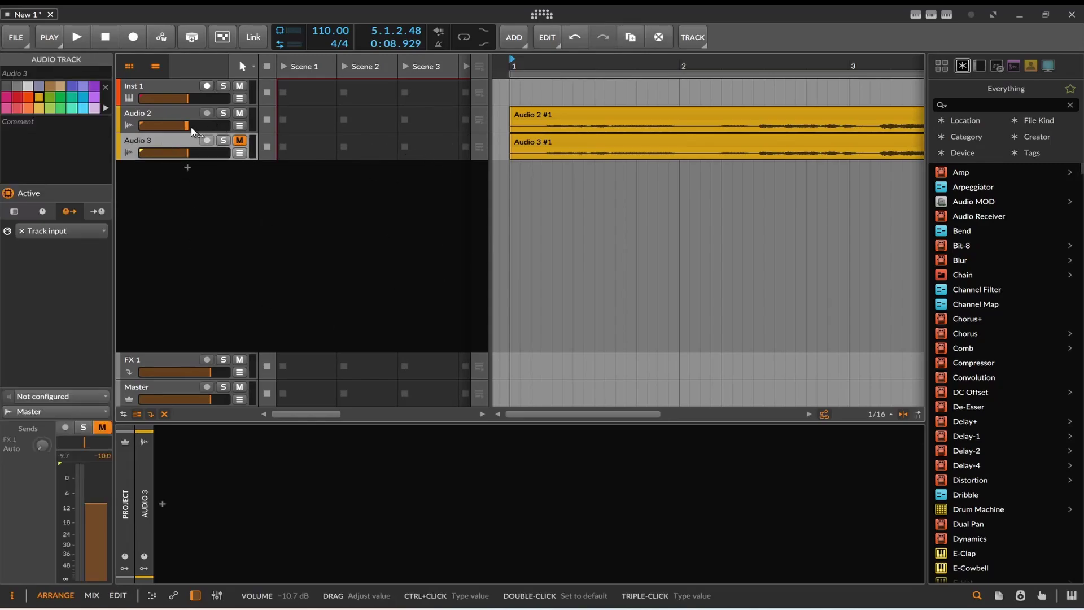
Step: Search the device browser for "comp" and add the Compressor to the Audio 2 track's device chain
click(178, 120)
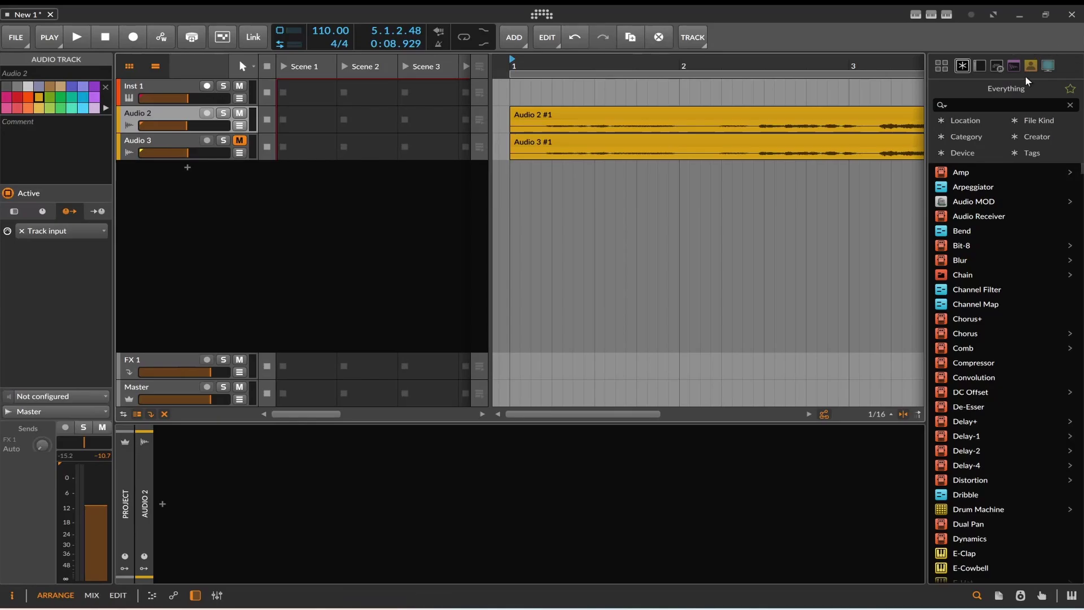
click(1015, 101)
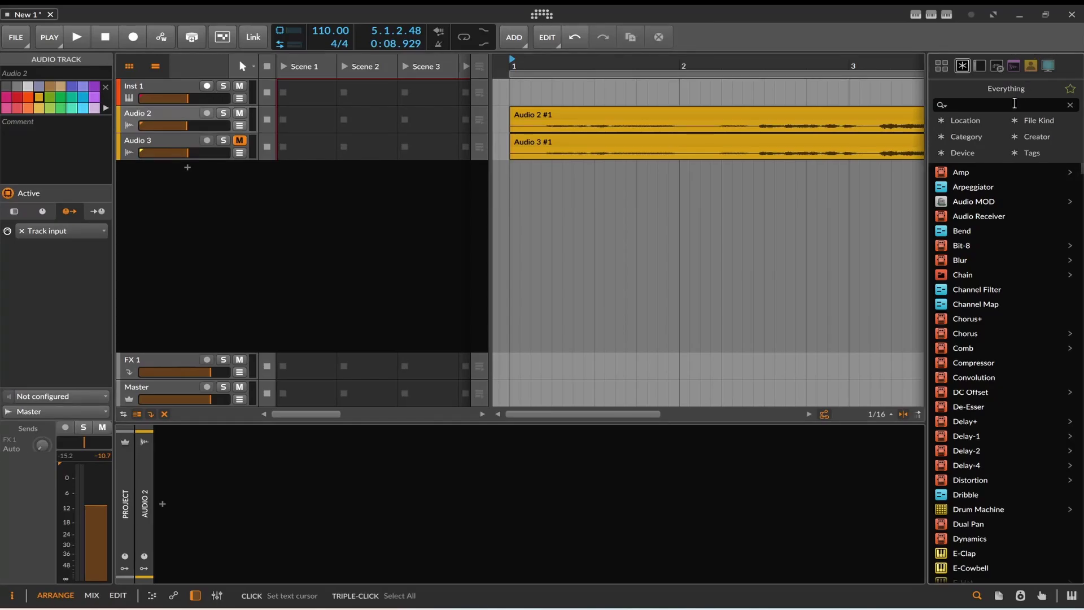
text(comp)
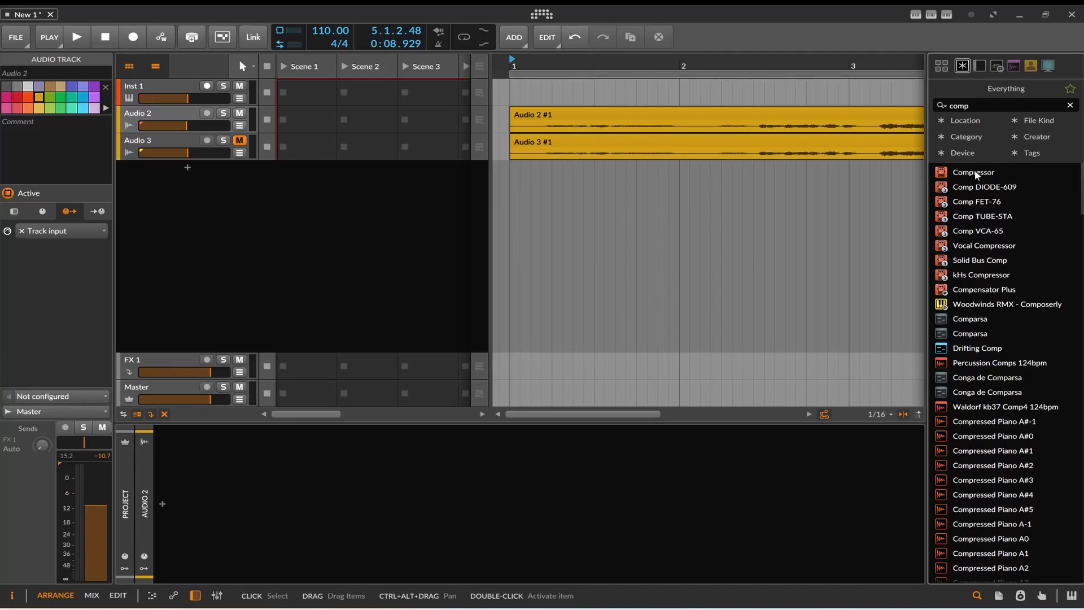
drag(974, 170, 671, 448)
drag(518, 526, 519, 526)
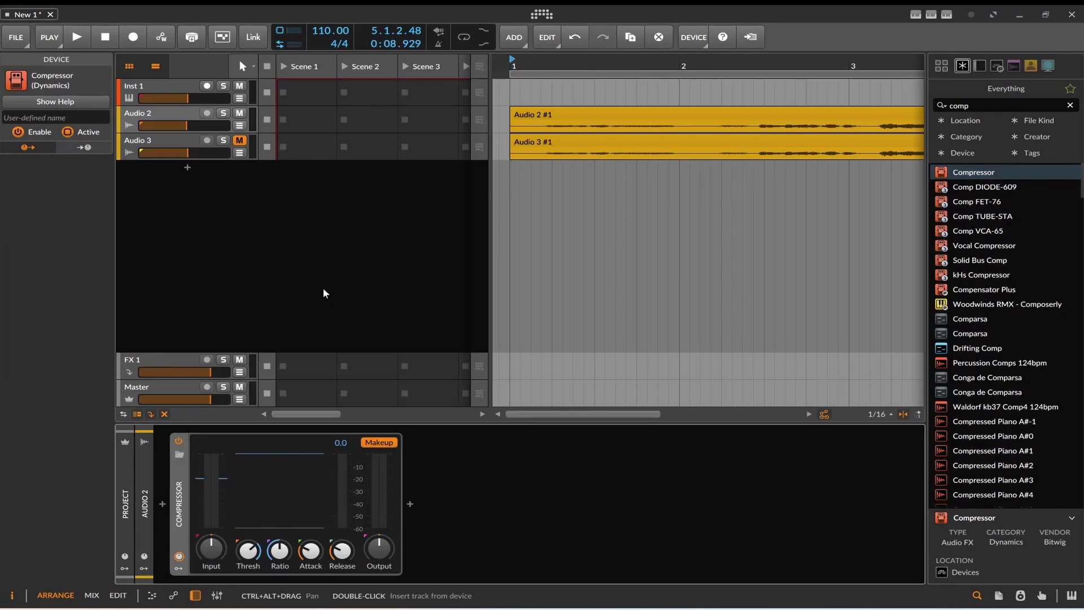
Step: Add a new audio track and place it directly below Audio 2, above the muted duplicate track
right_click(174, 145)
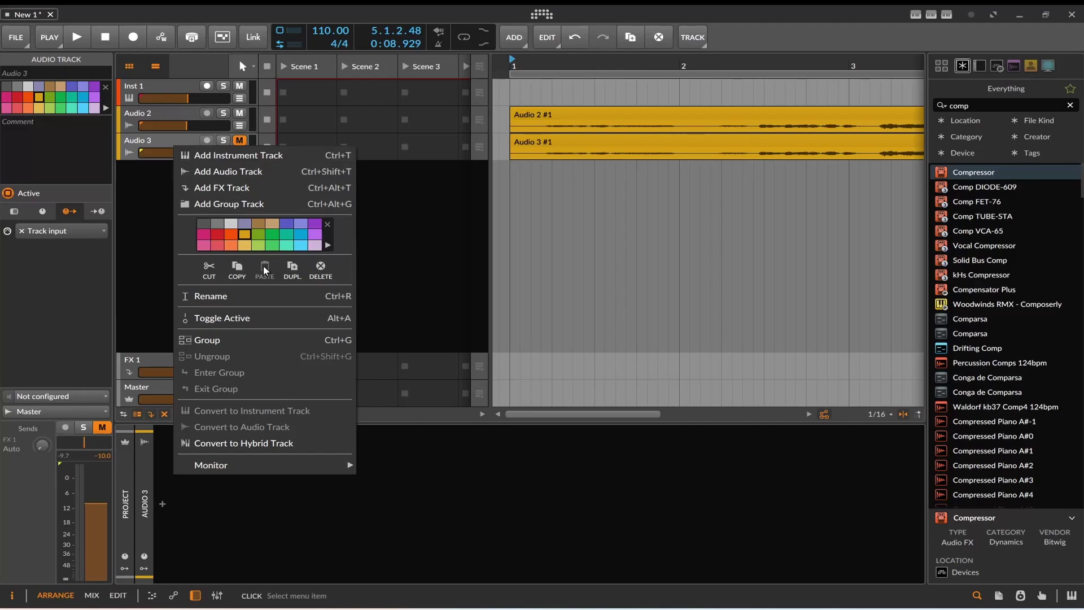
right_click(396, 319)
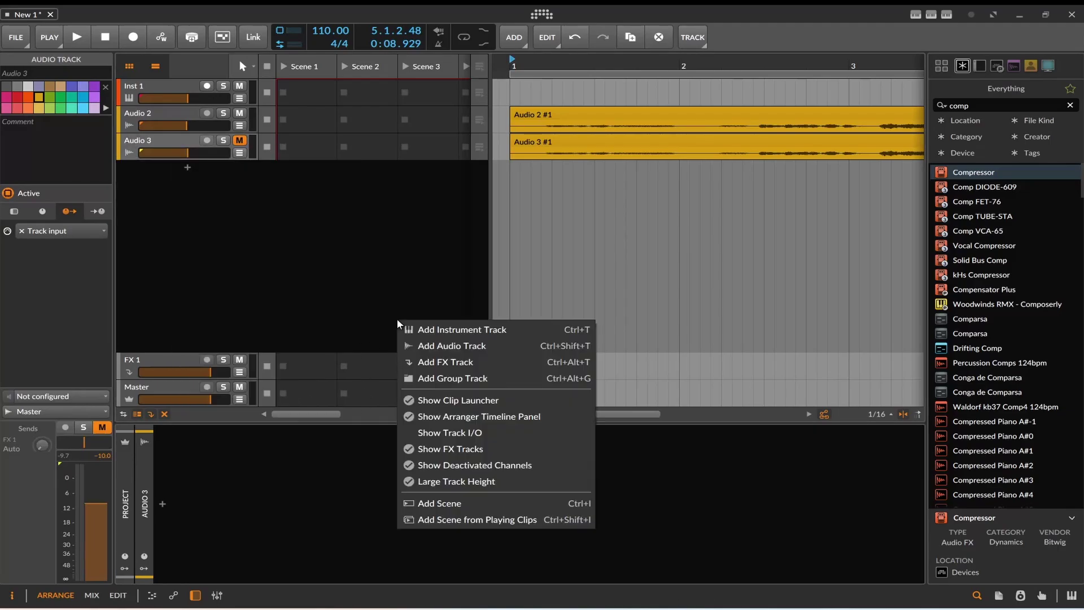
click(473, 353)
drag(130, 172, 142, 138)
Step: Set the new Audio 3 track's input to Audio 2's Compressor Out
click(140, 114)
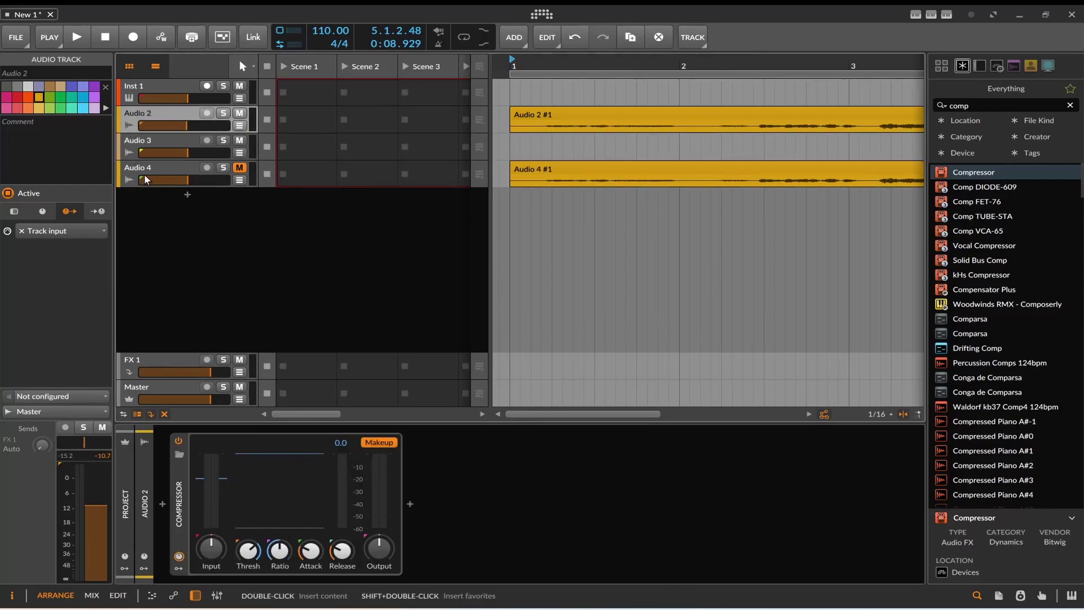
click(151, 143)
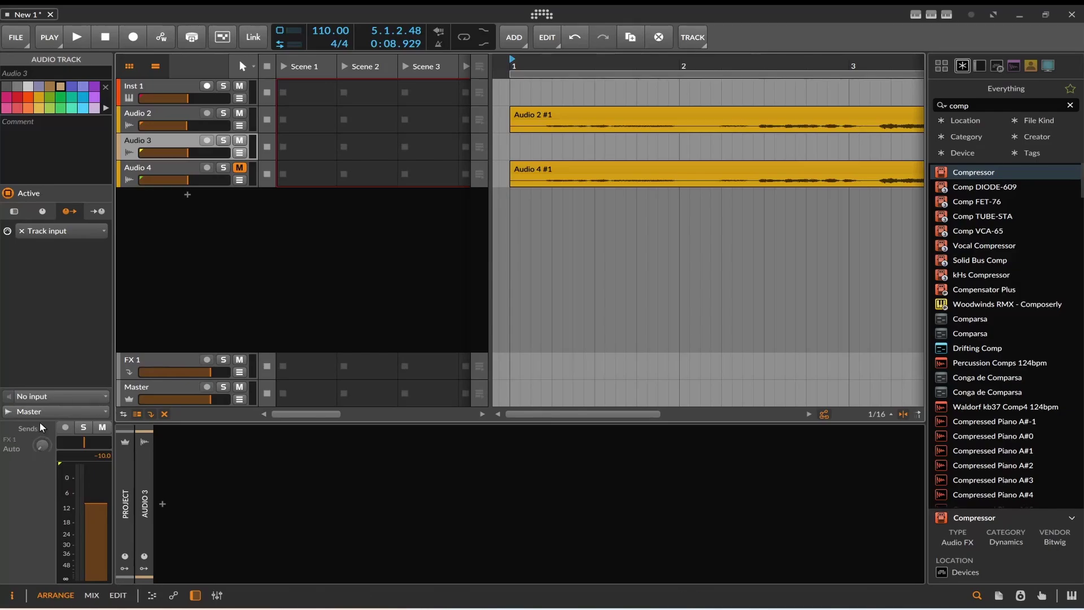
click(50, 394)
mouse_move(78, 487)
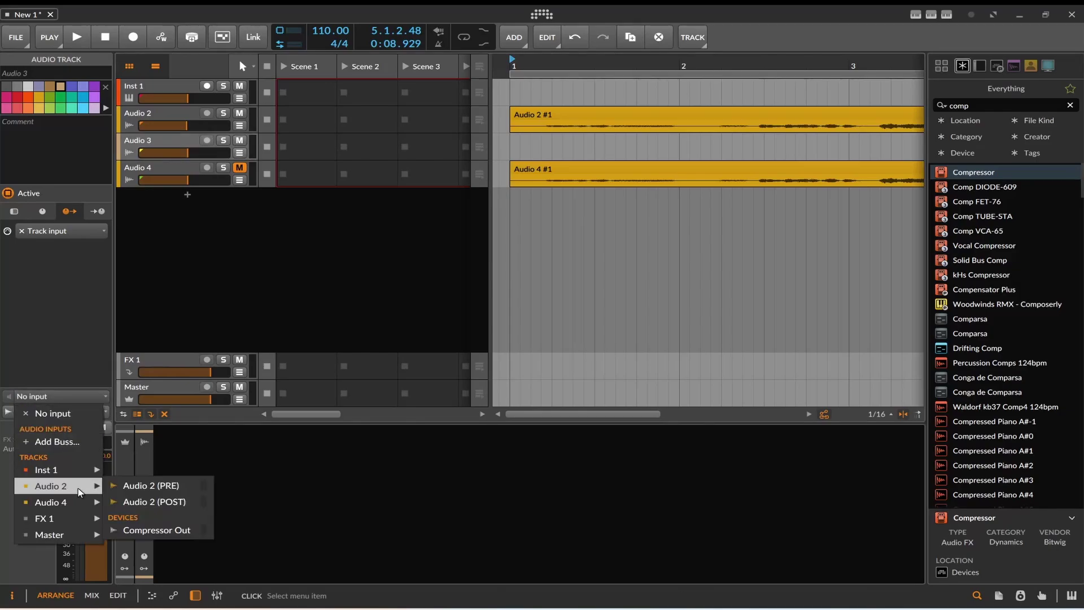
click(168, 525)
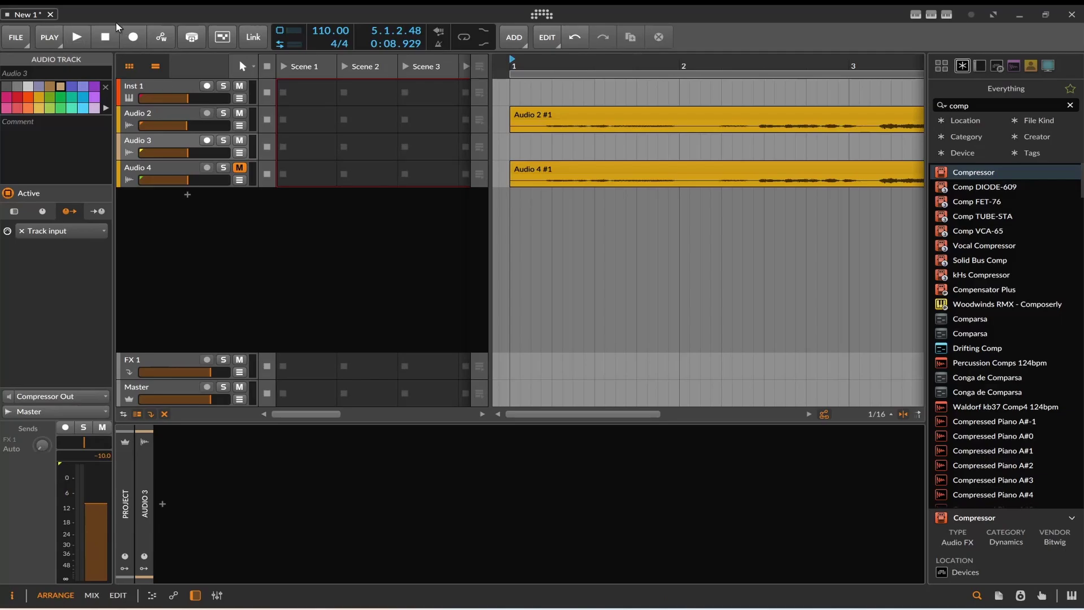
Step: Enable arranger recording and route the Audio 2 track's output to Audio 3
click(133, 37)
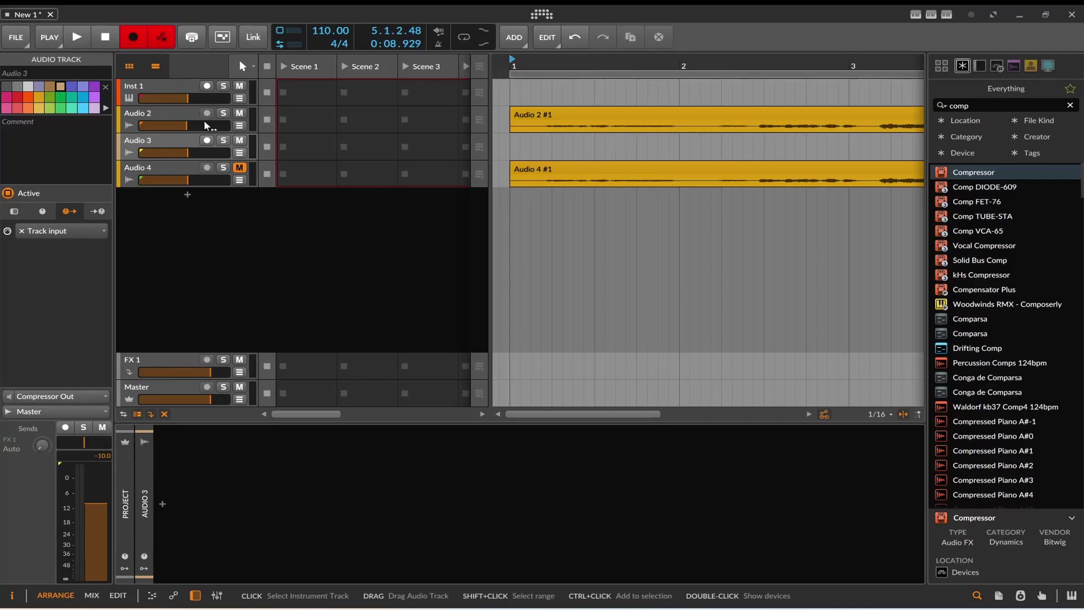
click(175, 138)
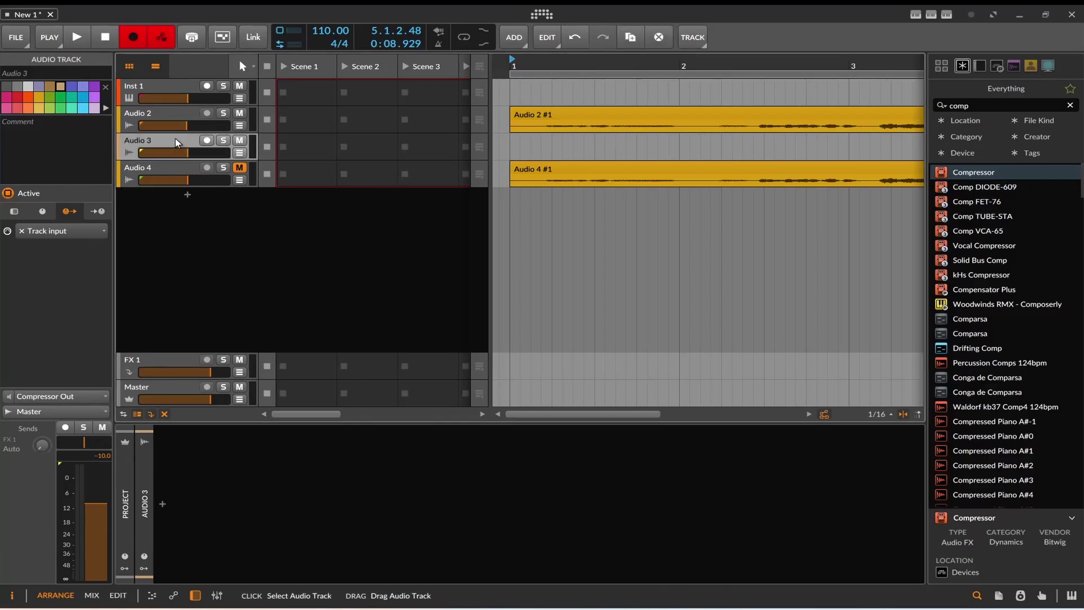
click(168, 109)
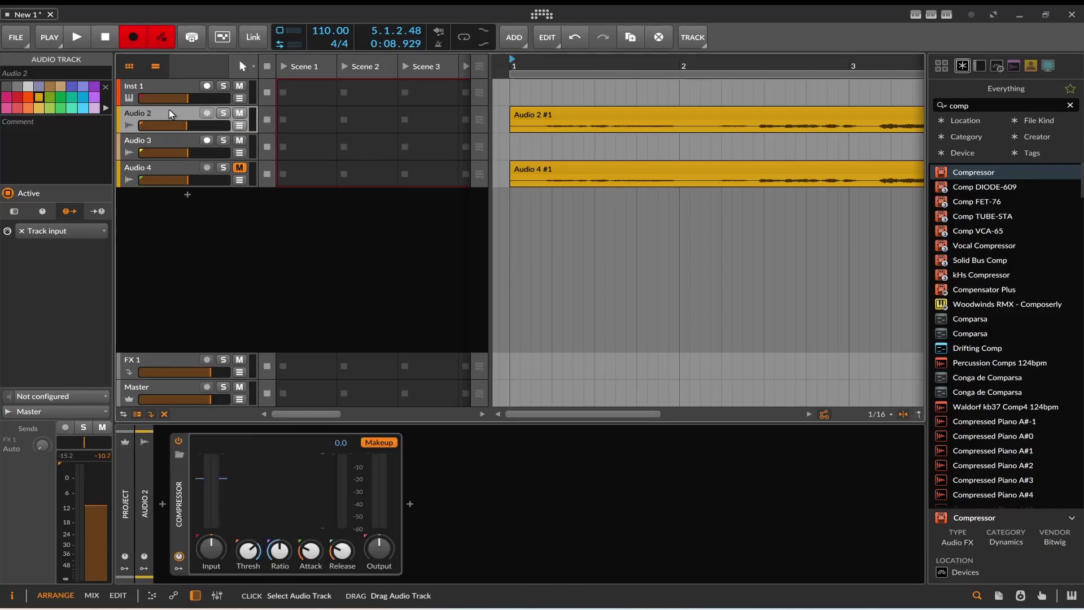
click(42, 411)
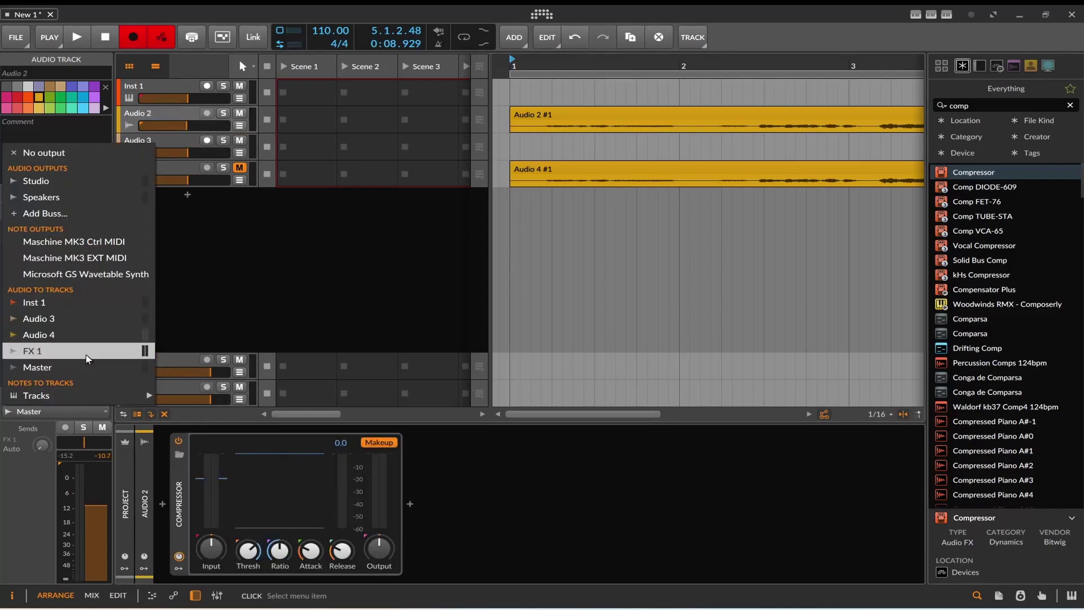
click(88, 323)
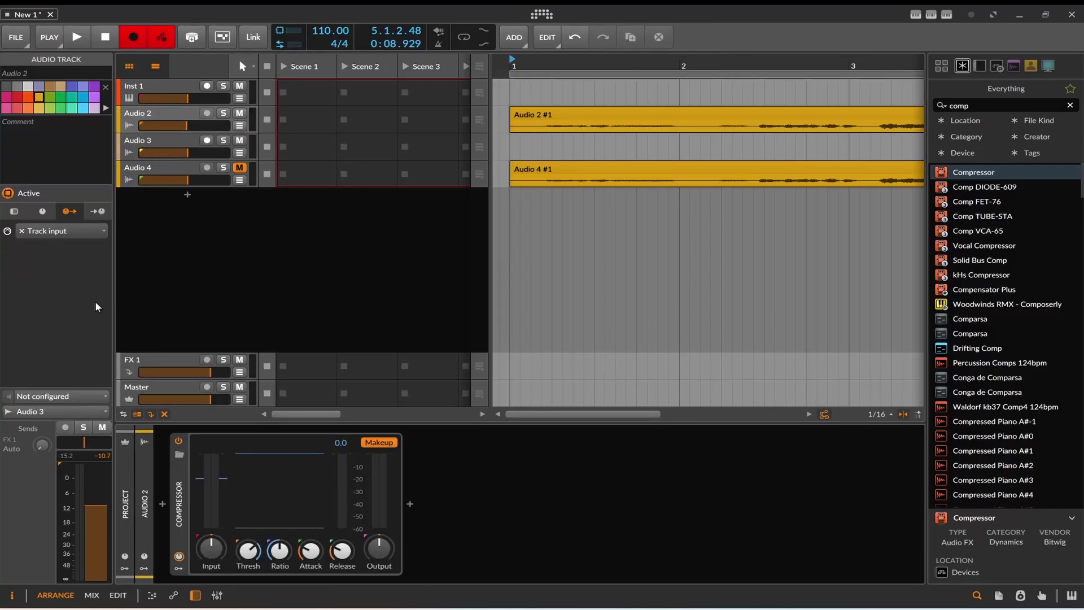
Step: Set the Audio 3 track's output to No output
click(147, 145)
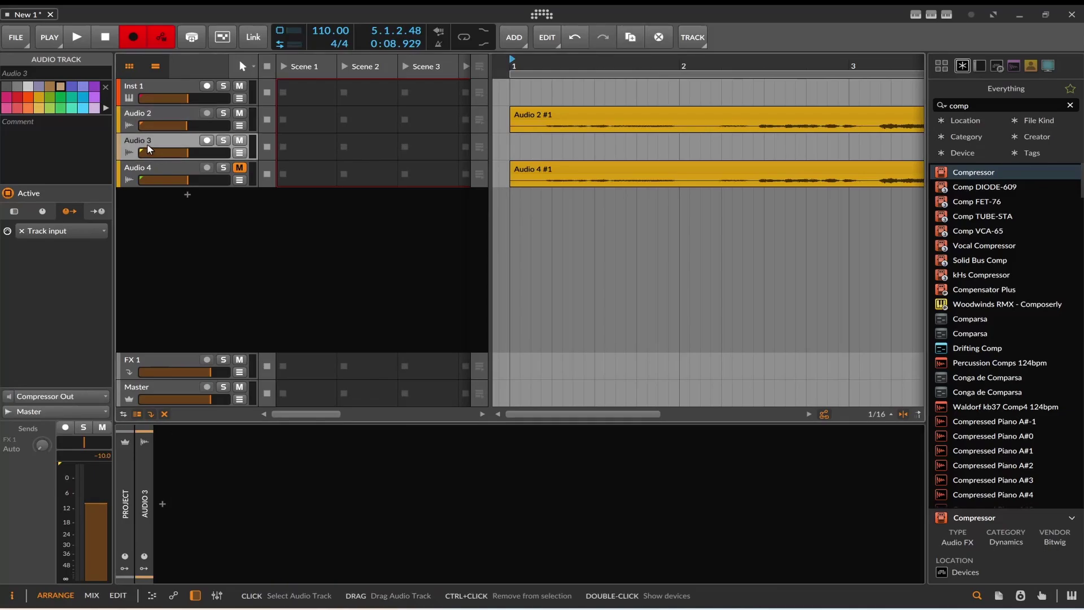
click(53, 411)
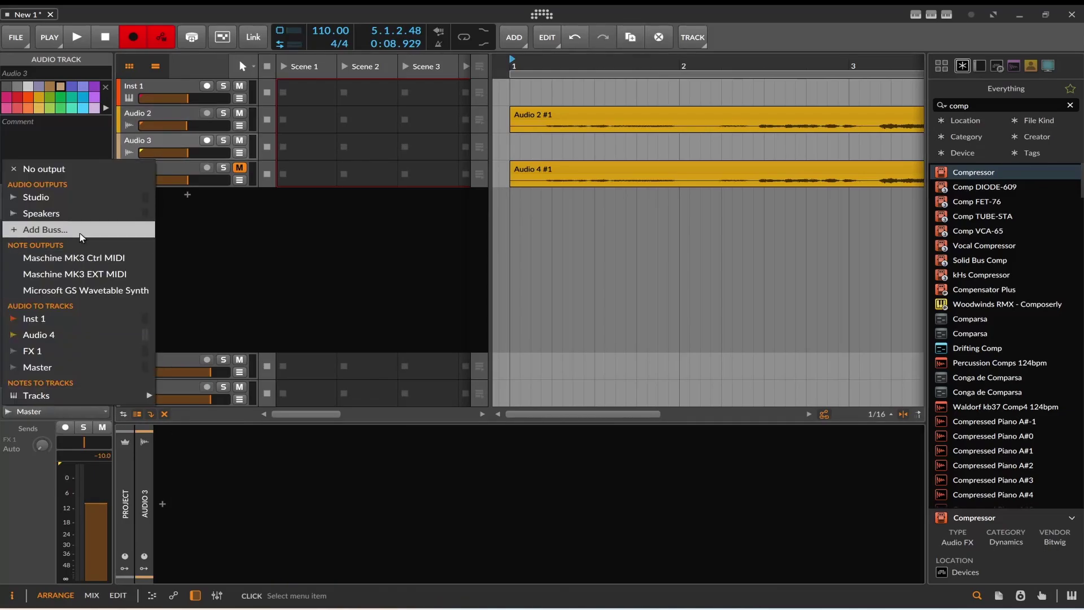
click(76, 175)
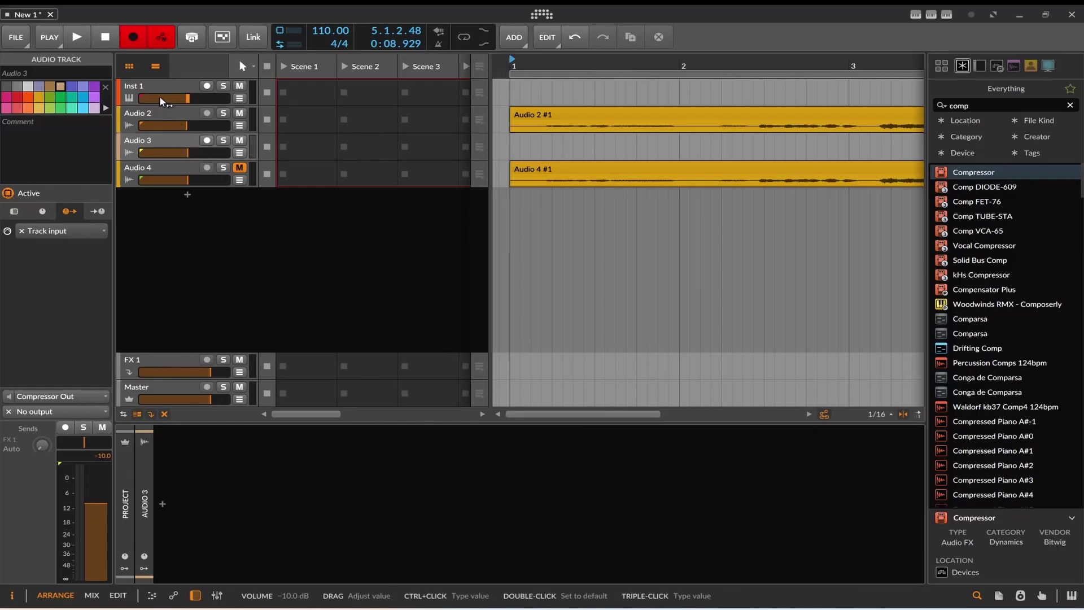
Step: Record-arm Audio 3 and record the Compressor output onto it from bar 1 to the start of bar 7
click(76, 38)
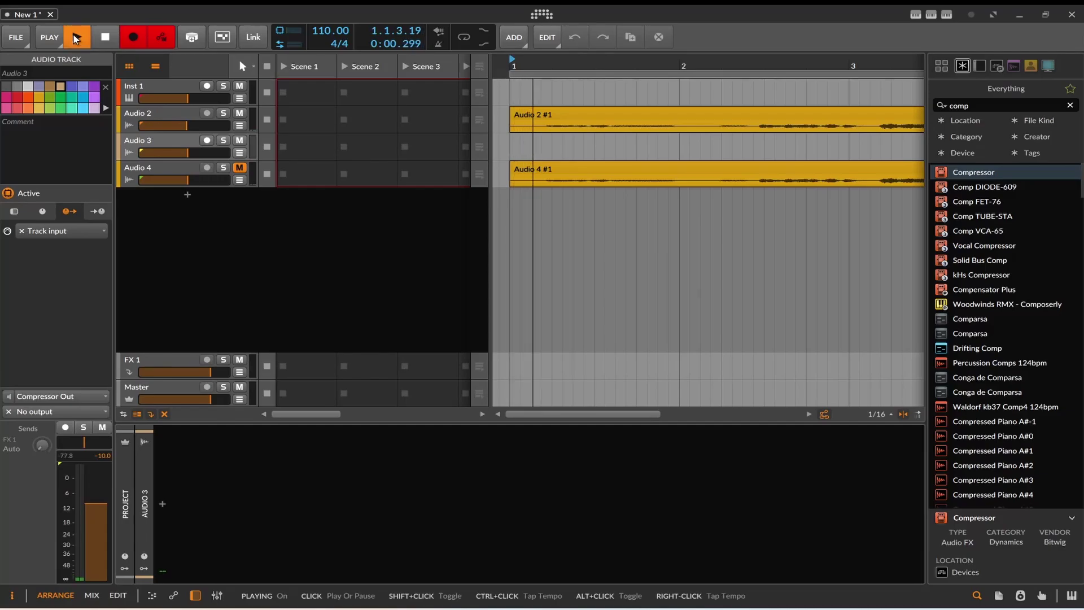
click(103, 38)
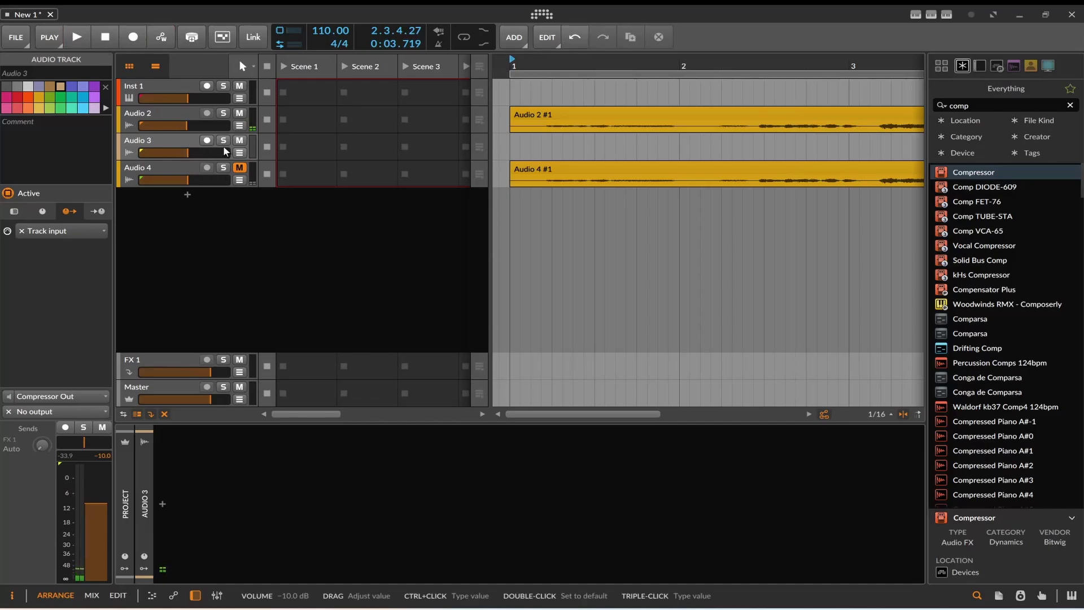
click(207, 140)
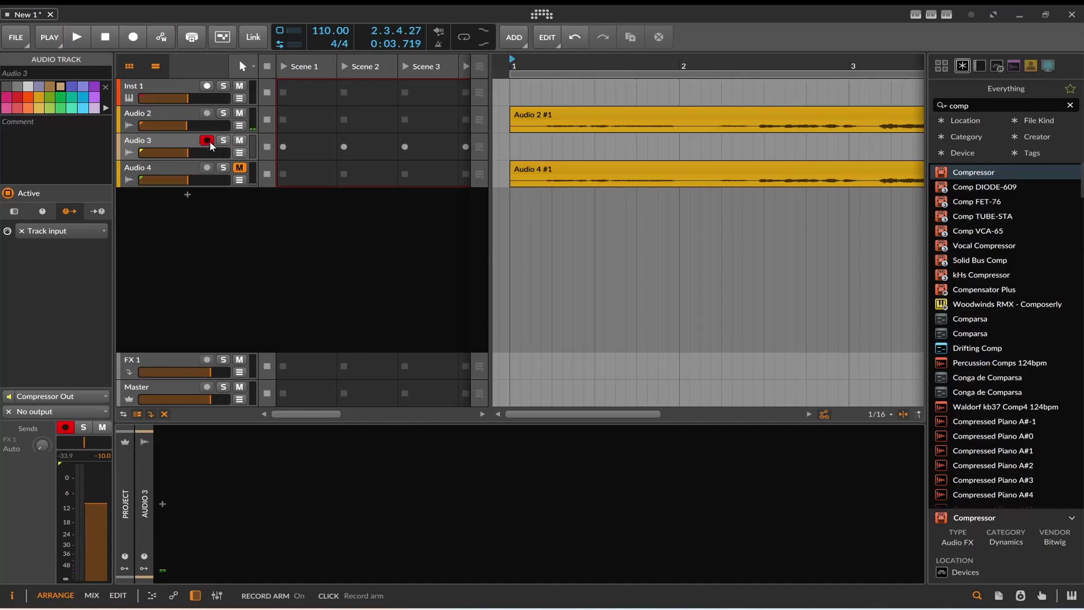
click(131, 40)
click(80, 38)
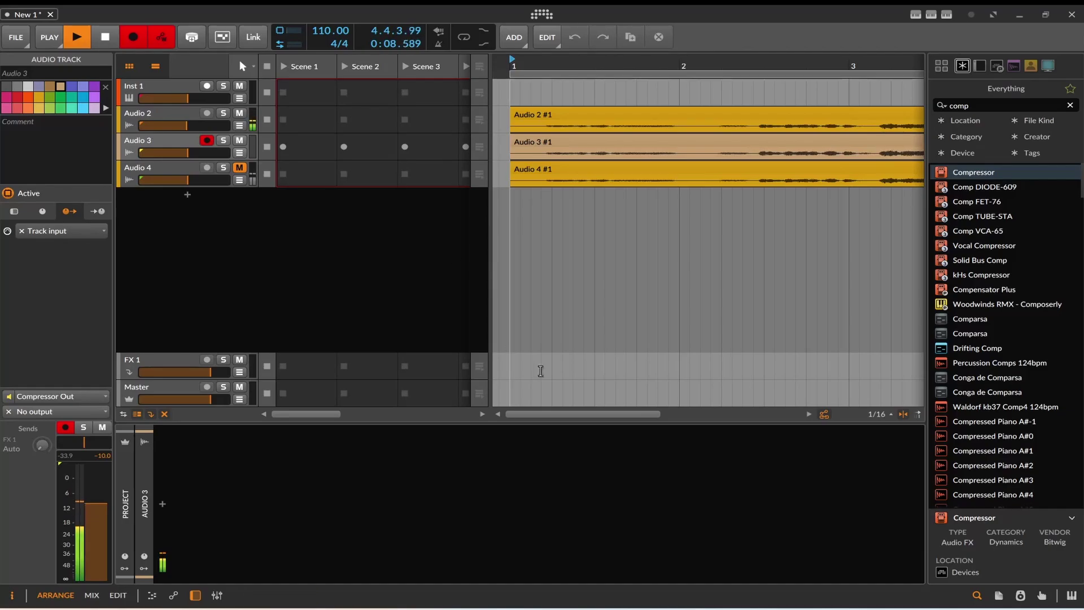
mouse_move(582, 414)
mouse_down()
mouse_move(678, 413)
mouse_move(574, 414)
mouse_up()
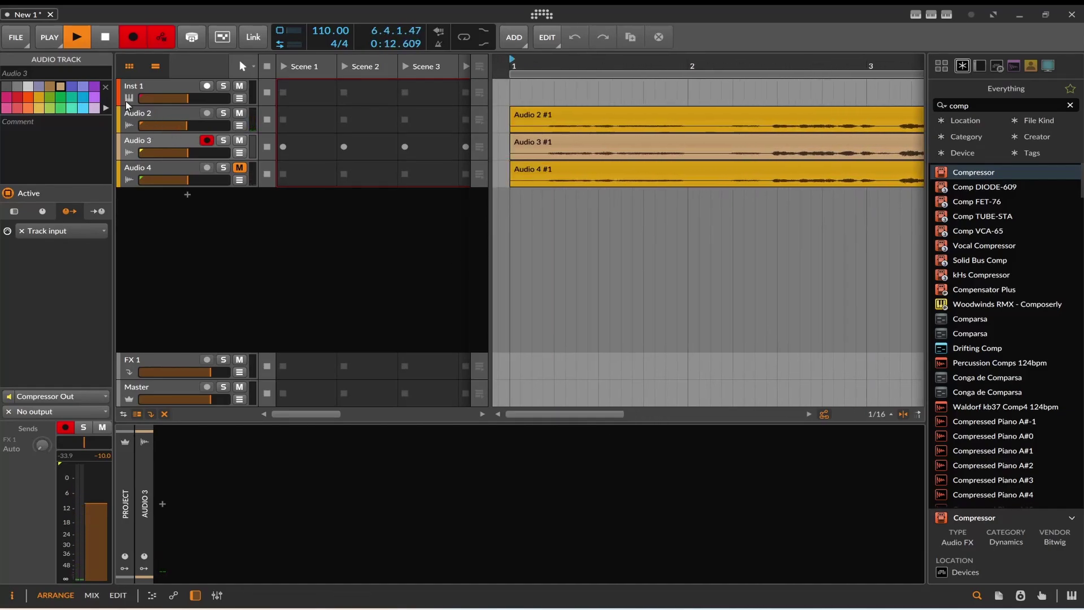
click(104, 36)
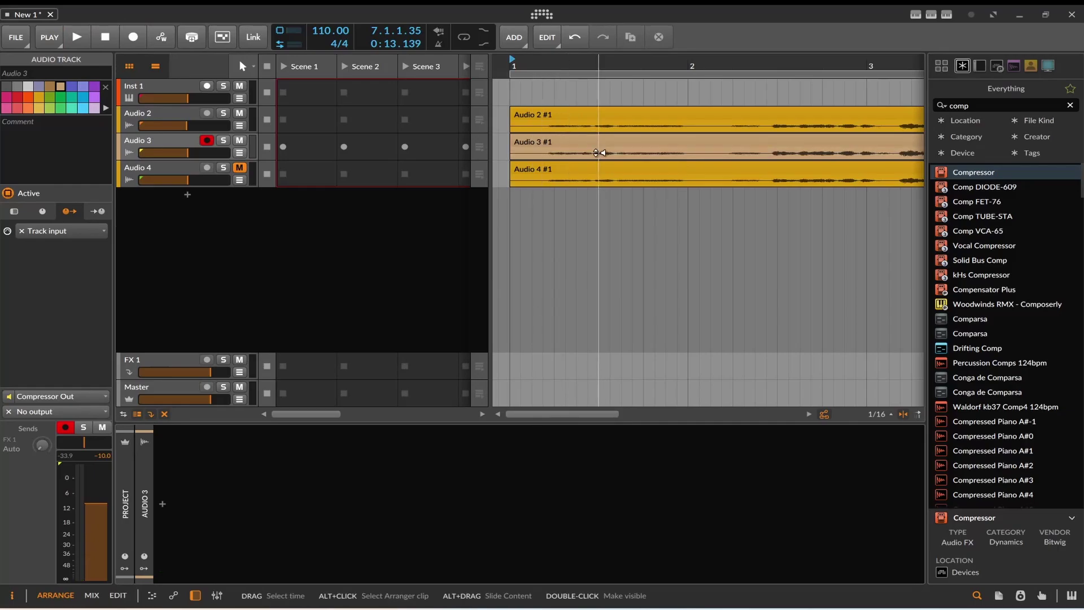
Step: Compare the recorded Audio 3 waveform with Audio 2 and shorten the Attack on Audio 2's Compressor
drag(514, 414, 549, 415)
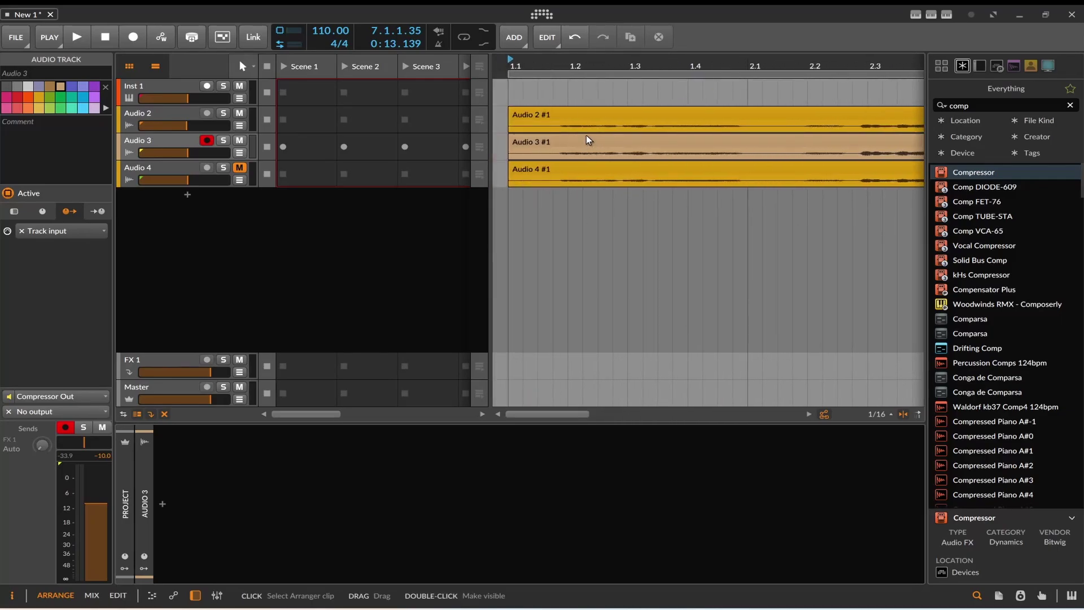
click(188, 108)
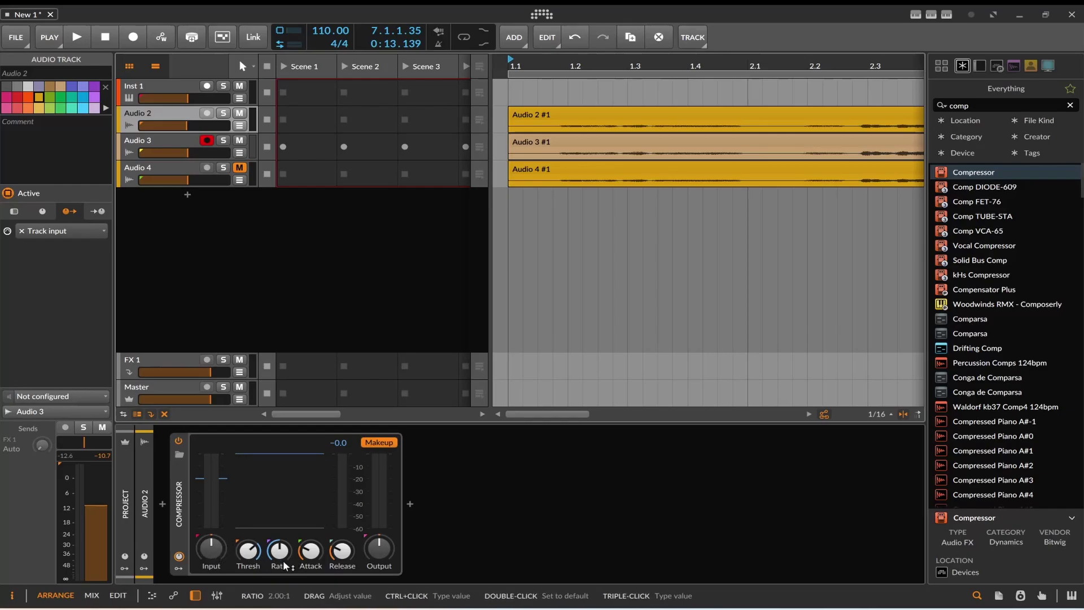
drag(305, 563, 305, 577)
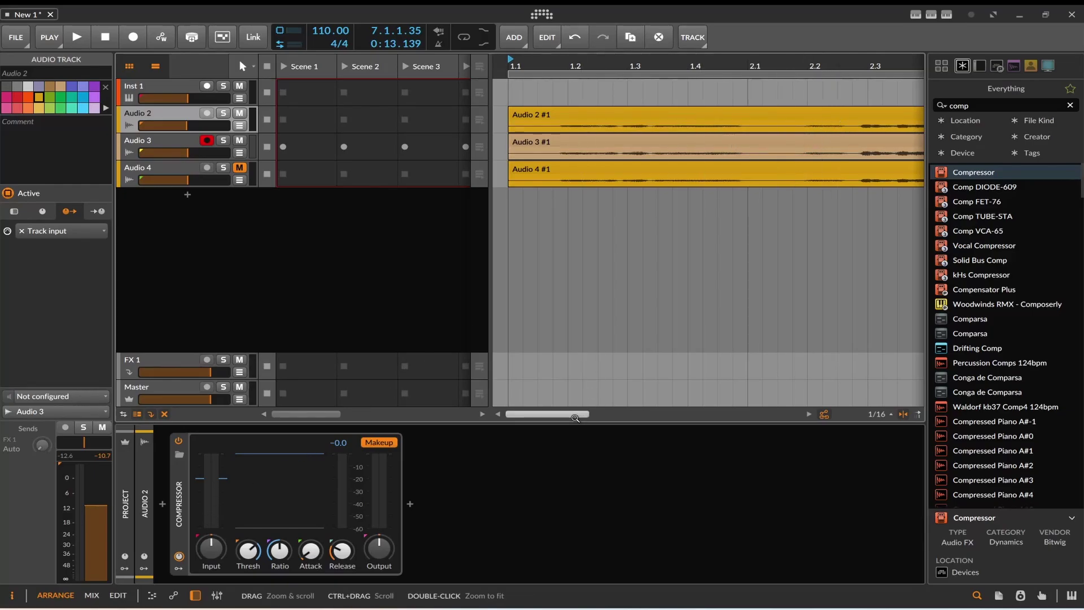
Step: Raise the Input gain on Audio 2's Compressor and turn its Threshold up to the maximum
mouse_move(573, 415)
mouse_down()
mouse_move(629, 414)
mouse_move(570, 415)
mouse_up()
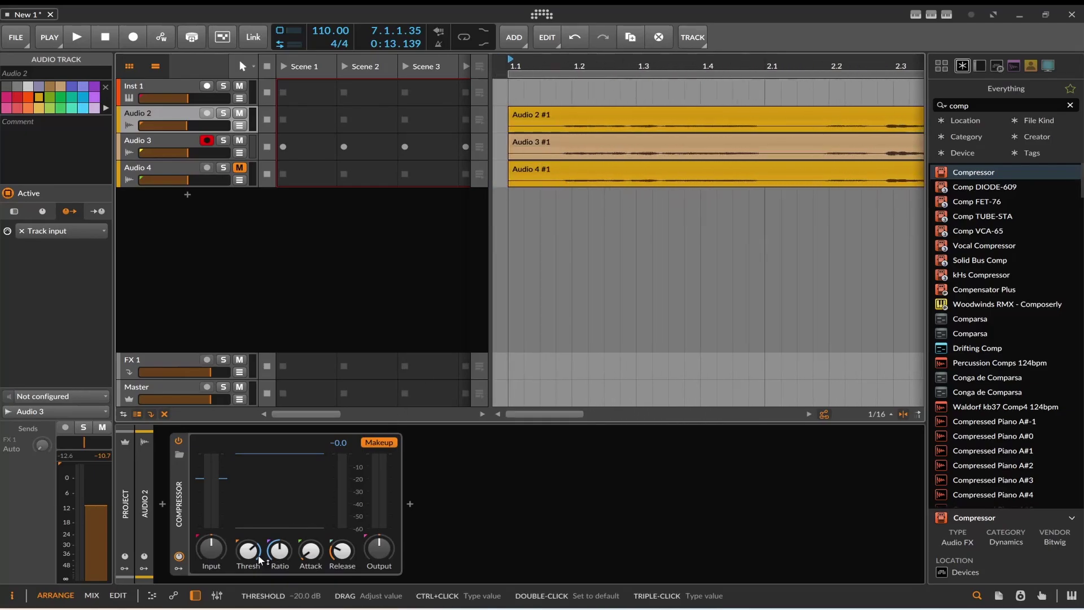
drag(212, 556, 212, 531)
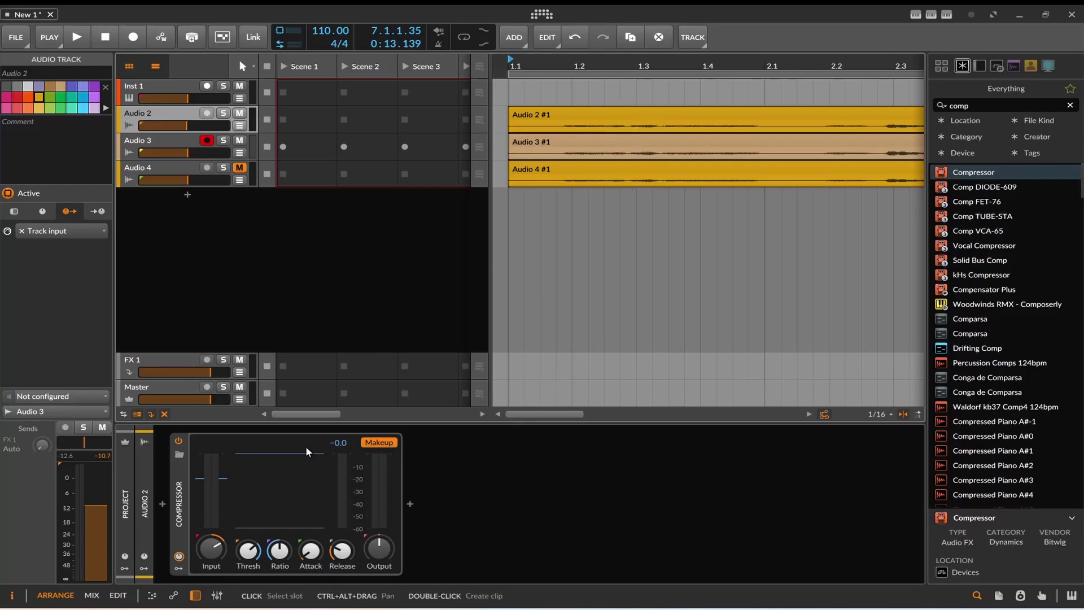
drag(241, 568, 241, 569)
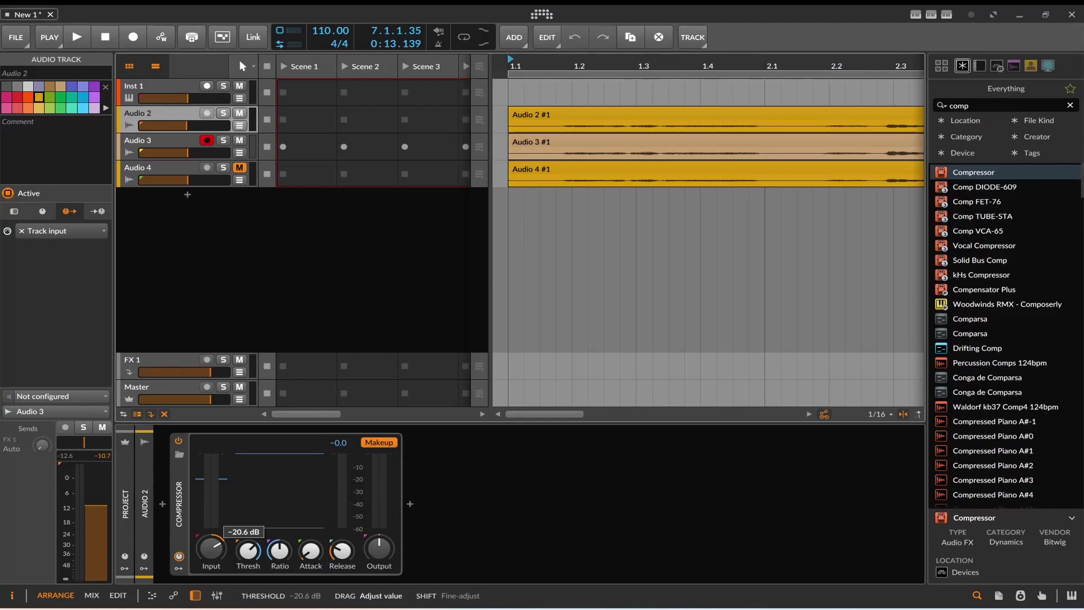
mouse_move(241, 569)
mouse_down()
mouse_move(241, 587)
mouse_move(241, 547)
mouse_up()
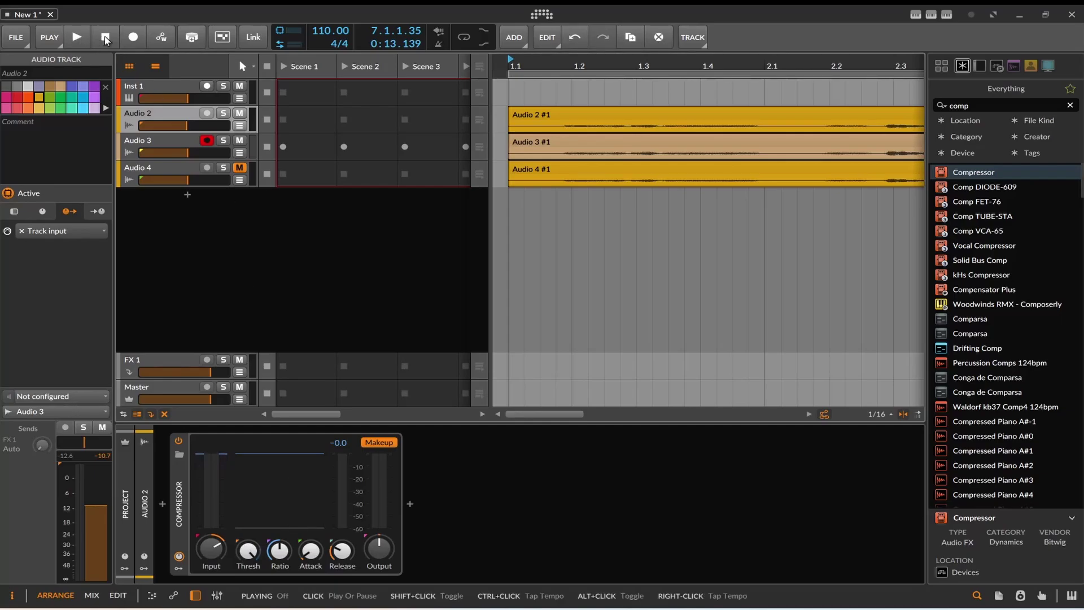
Step: Record the compressed signal onto Audio 3 again from bar 1 and stop near the end of bar 3
key(ctrl+r)
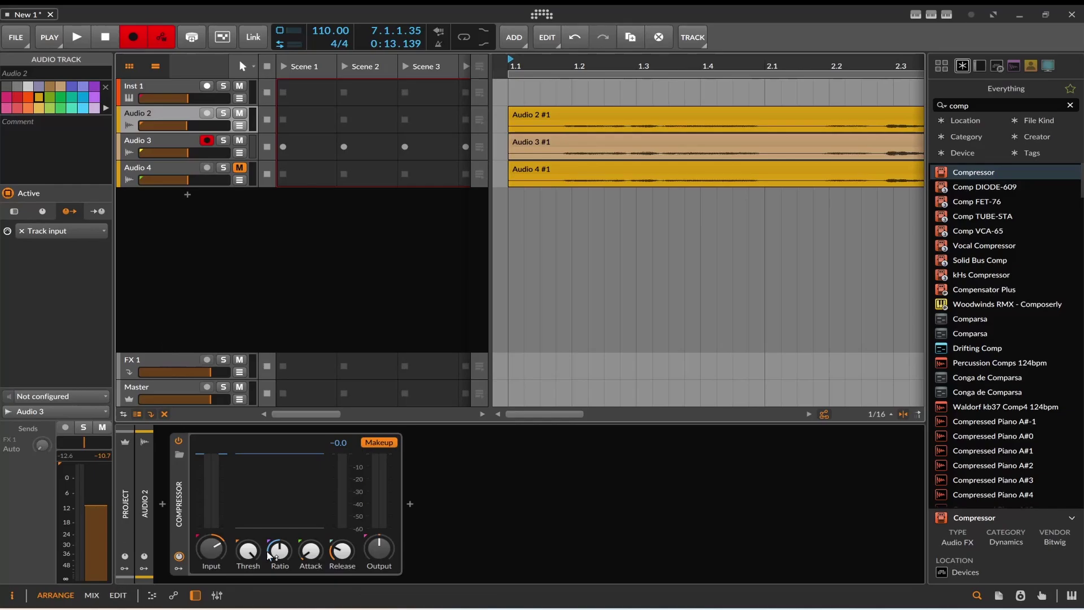
click(77, 37)
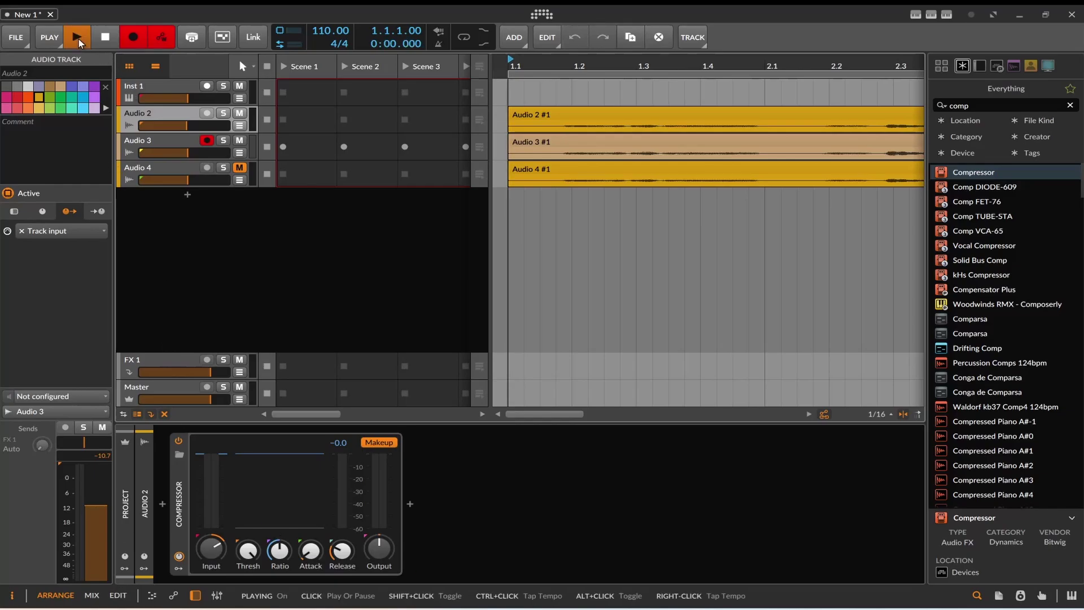
click(107, 39)
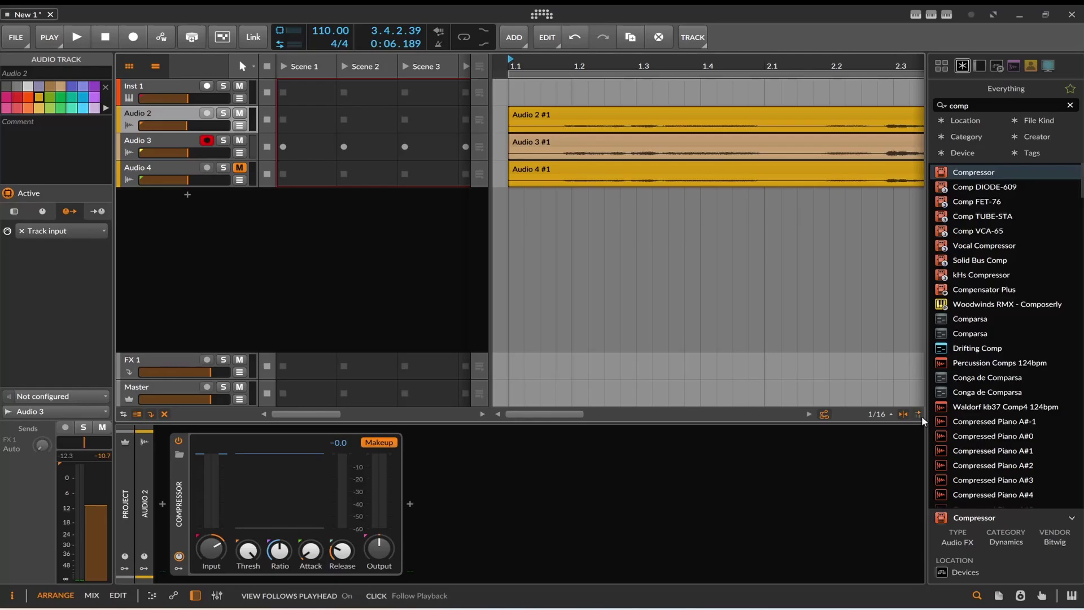
Step: Record the compressed signal onto Audio 3 once more from bar 1 and stop midway through bar 5
click(133, 37)
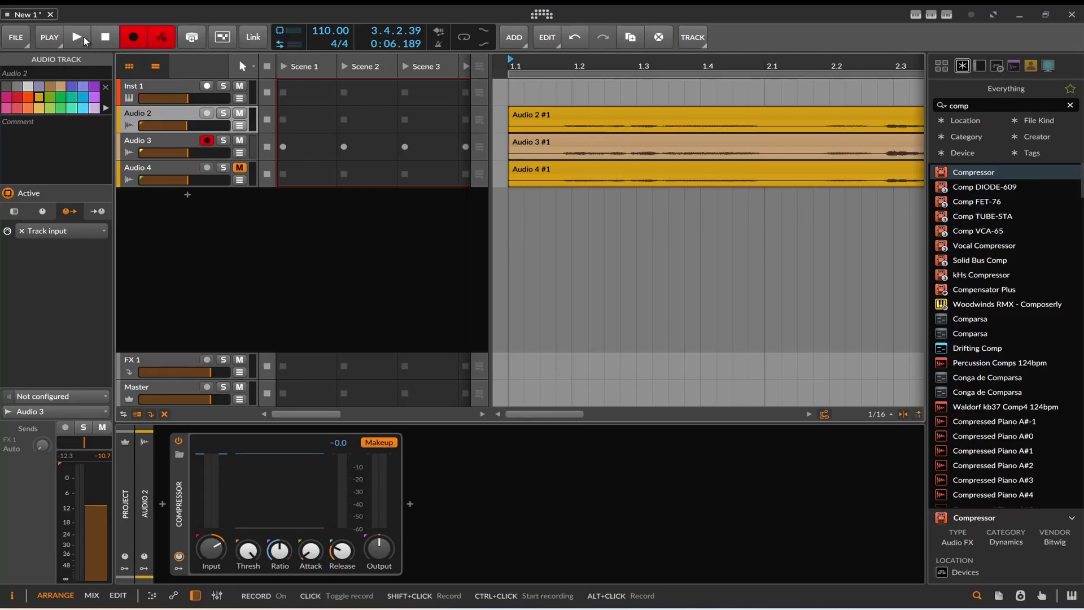
click(74, 37)
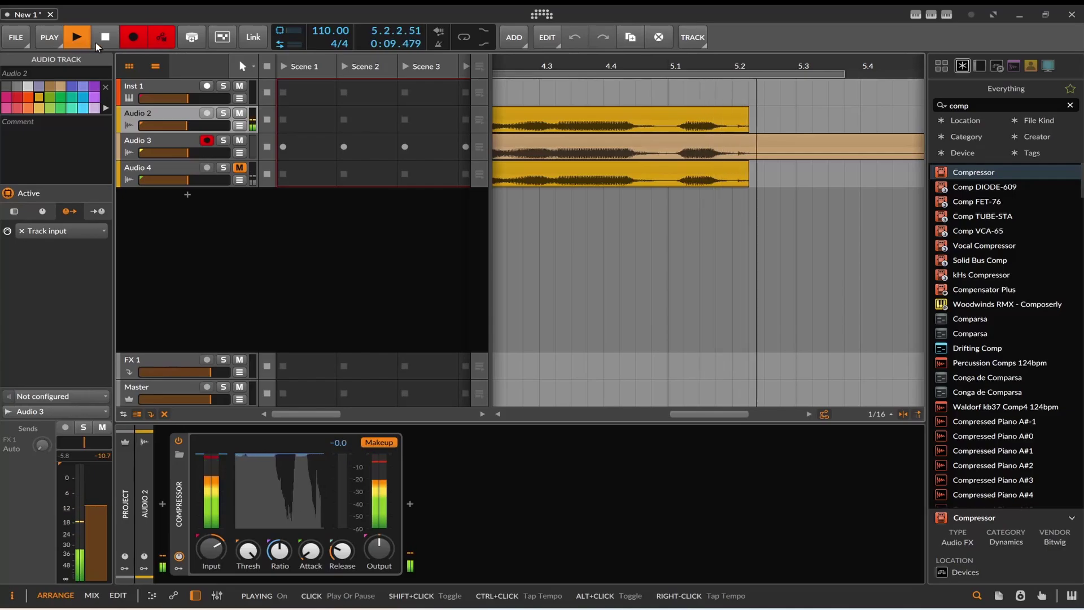
click(97, 40)
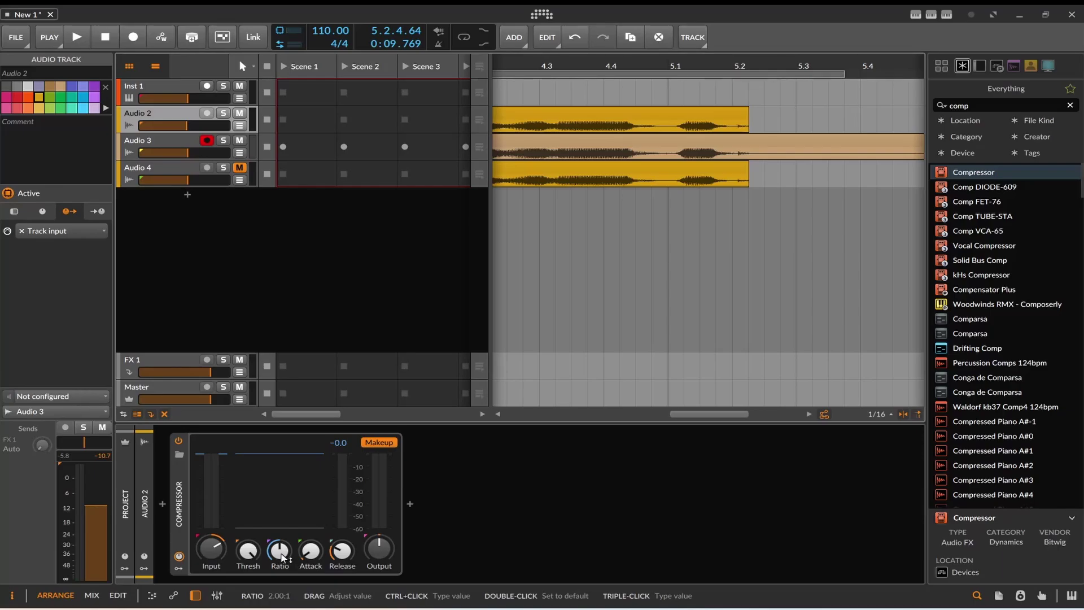
Step: Set the Ratio on Audio 2's Compressor to about 11.90:1 and play the track back into bar 5
drag(283, 557, 282, 557)
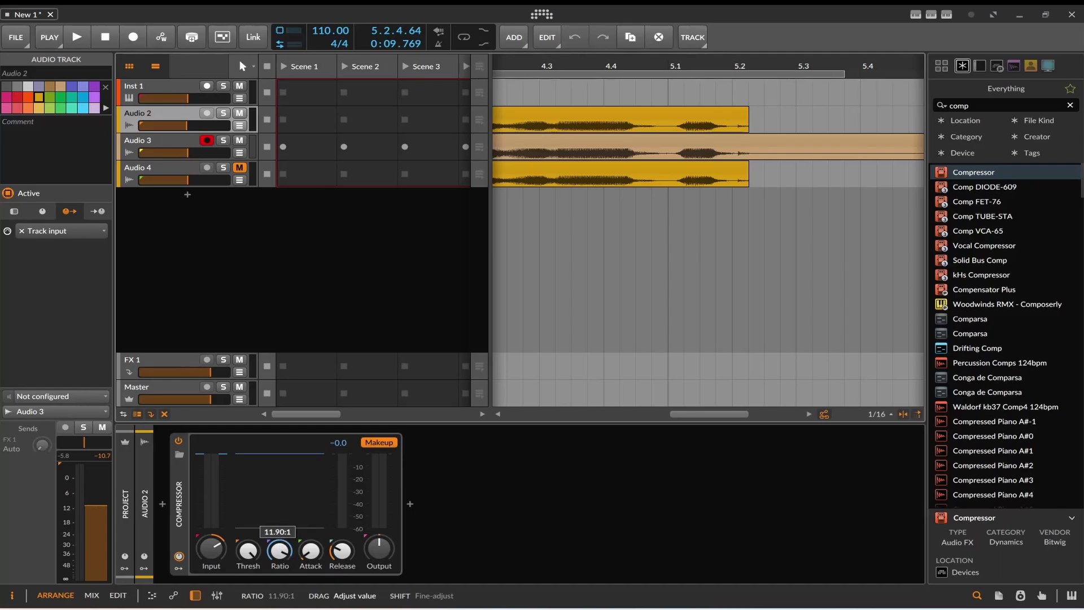
drag(279, 550, 280, 550)
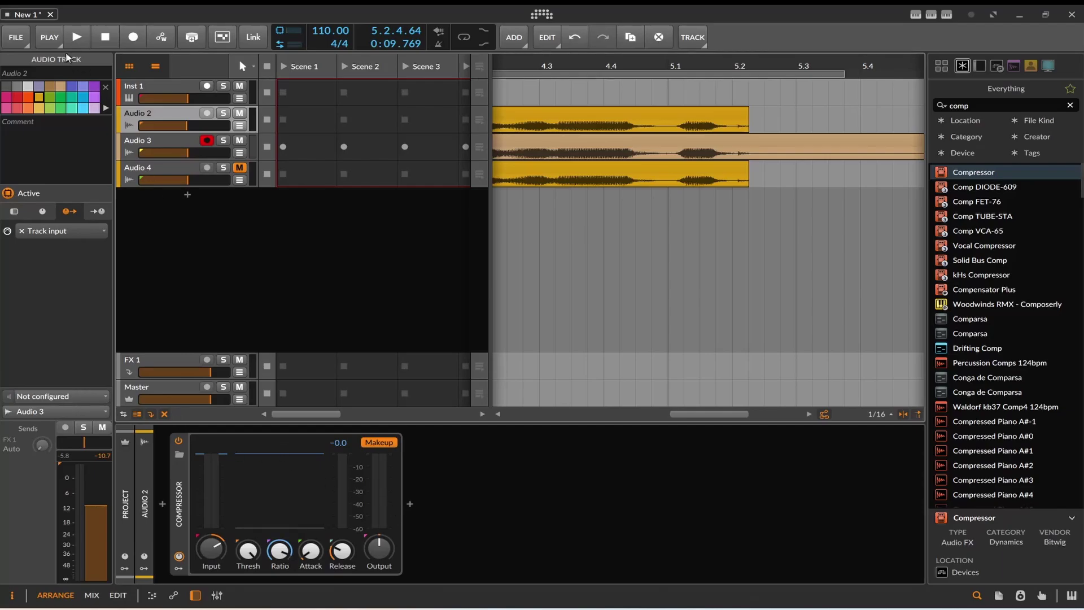
click(78, 41)
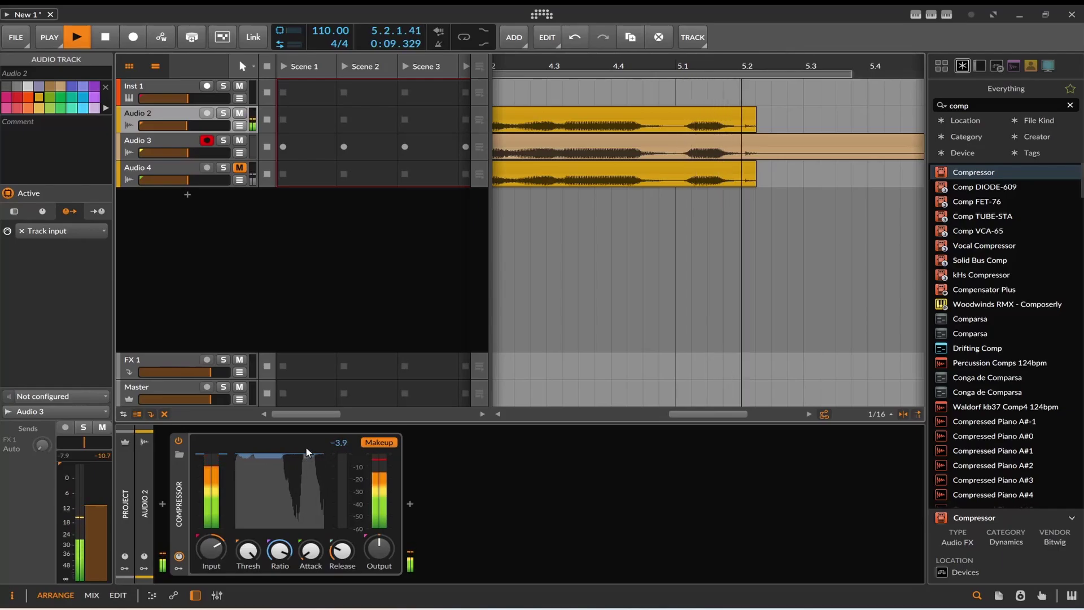
click(105, 37)
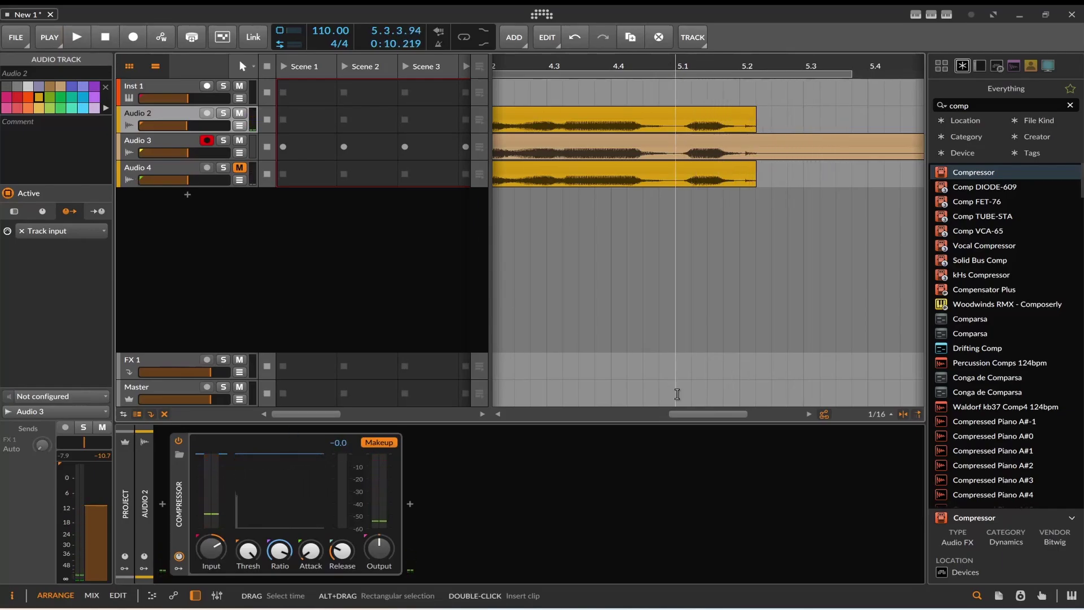
Step: Delete the muted Audio 4 track
drag(708, 413, 550, 414)
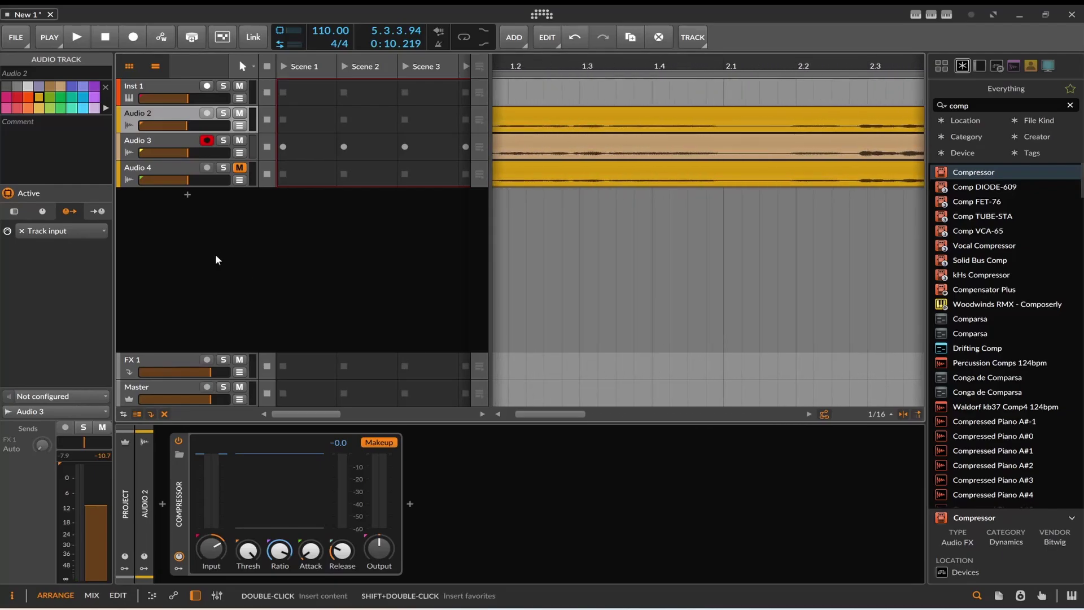
right_click(150, 179)
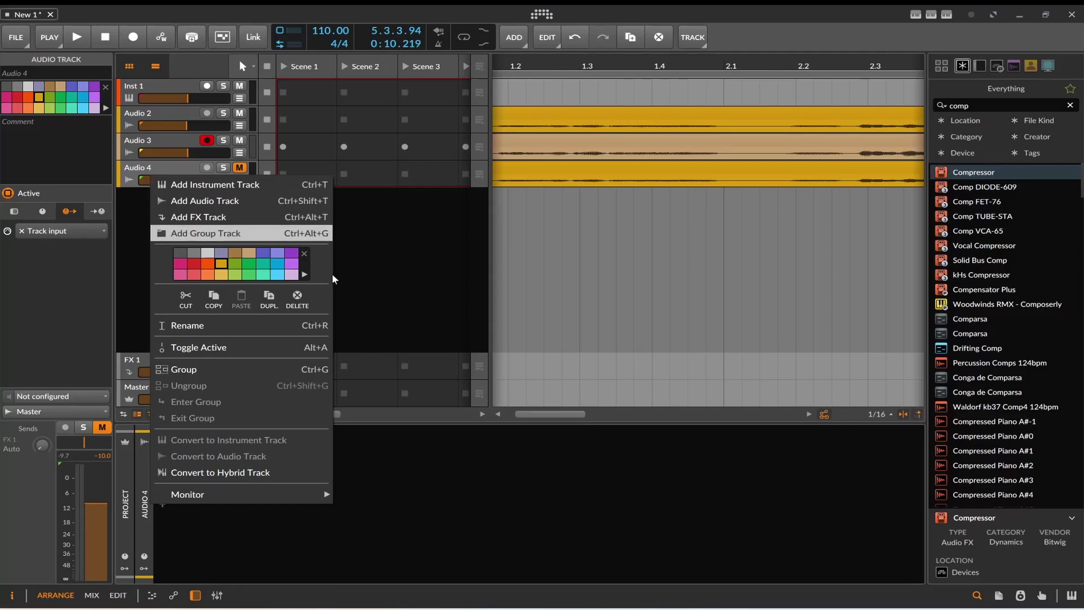
click(297, 302)
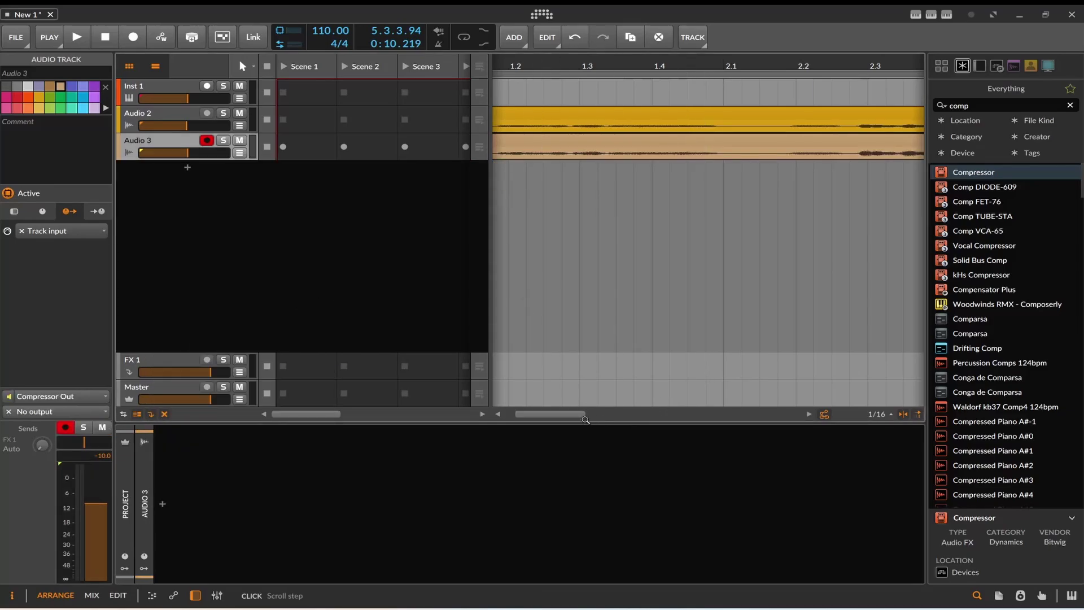
Step: Re-record Audio 3 through Audio 2's Compressor at the higher Ratio, from bar 1 to near the end of bar 5
scroll(706, 66, left, 1)
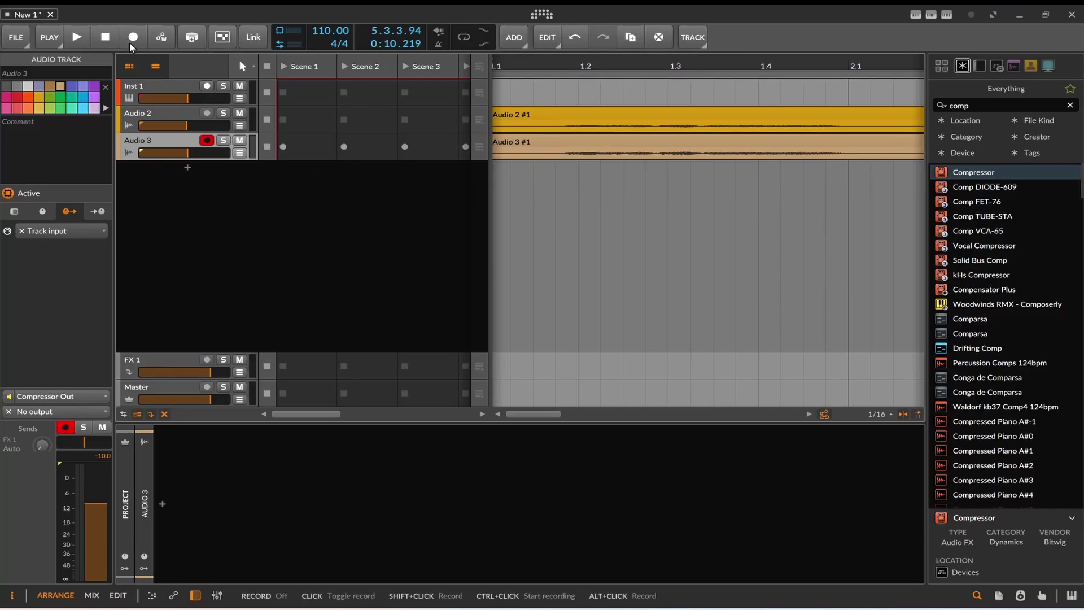
click(164, 114)
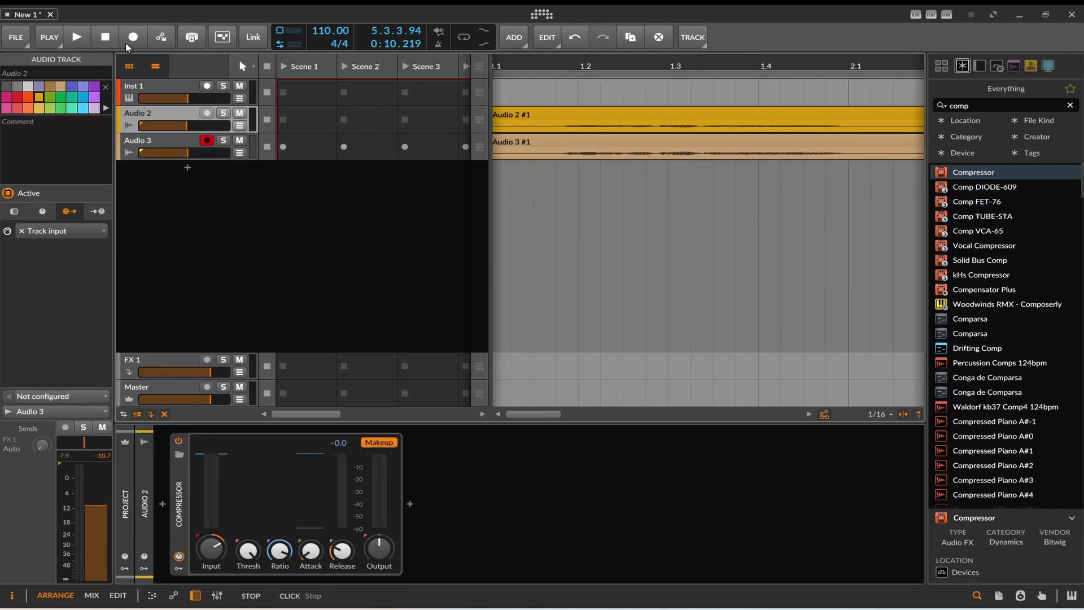
click(83, 38)
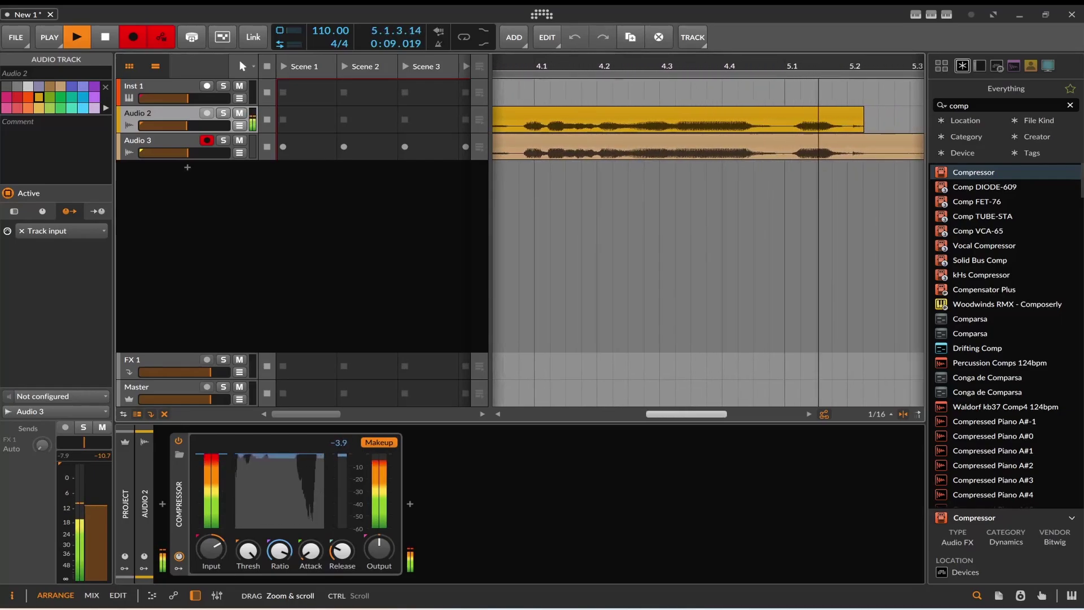
click(110, 38)
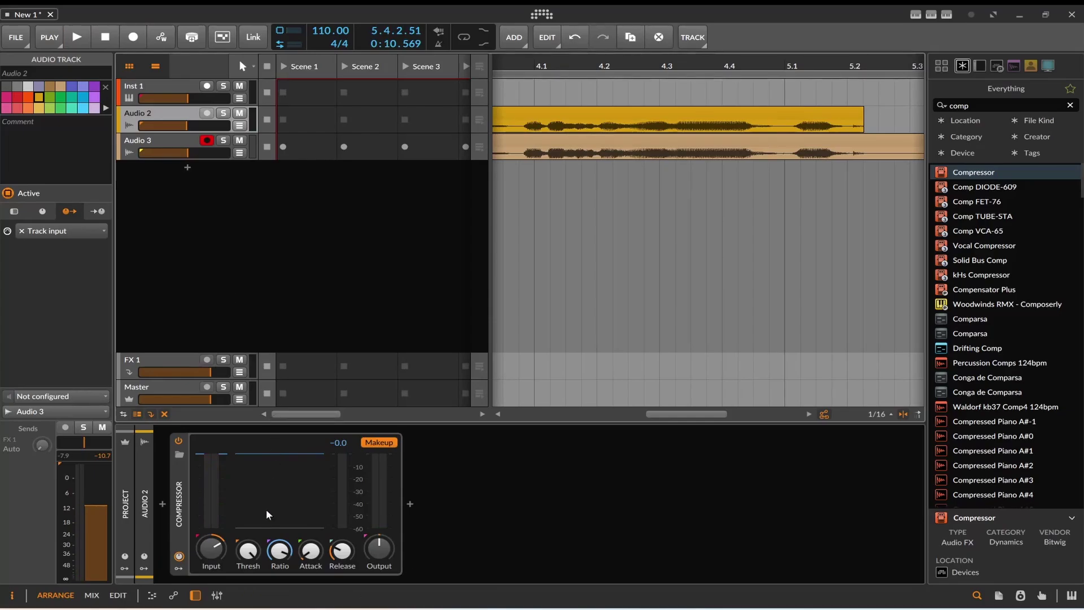
Step: Lower the Threshold on Audio 2's Compressor, re-record Audio 3 from bar 1 into bar 6, and compare both waveforms
mouse_move(247, 550)
click(135, 40)
click(71, 38)
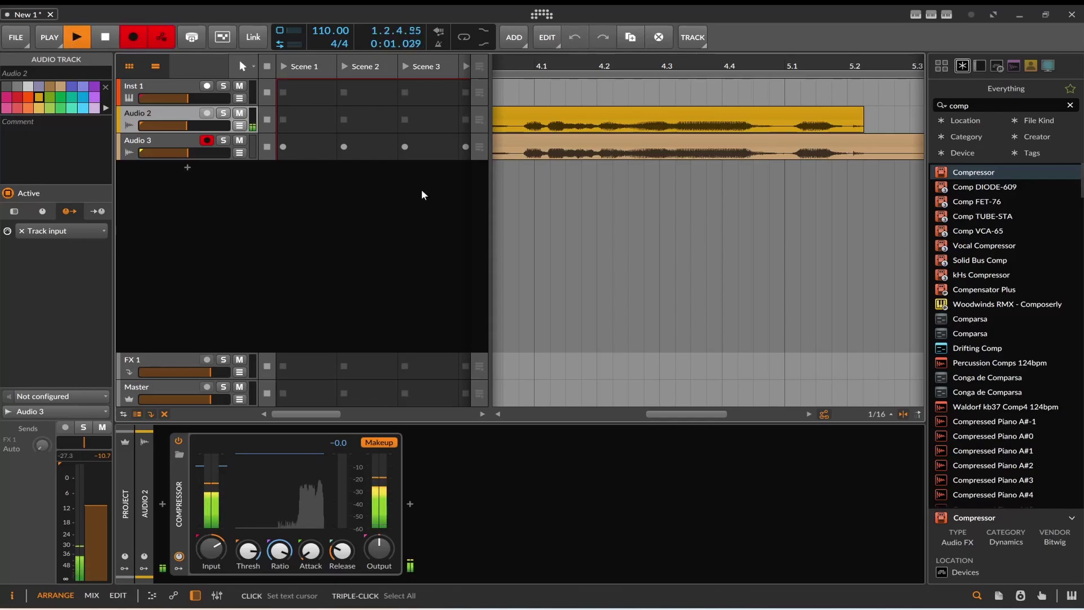
mouse_move(685, 414)
mouse_down()
mouse_move(545, 414)
mouse_move(696, 414)
mouse_up()
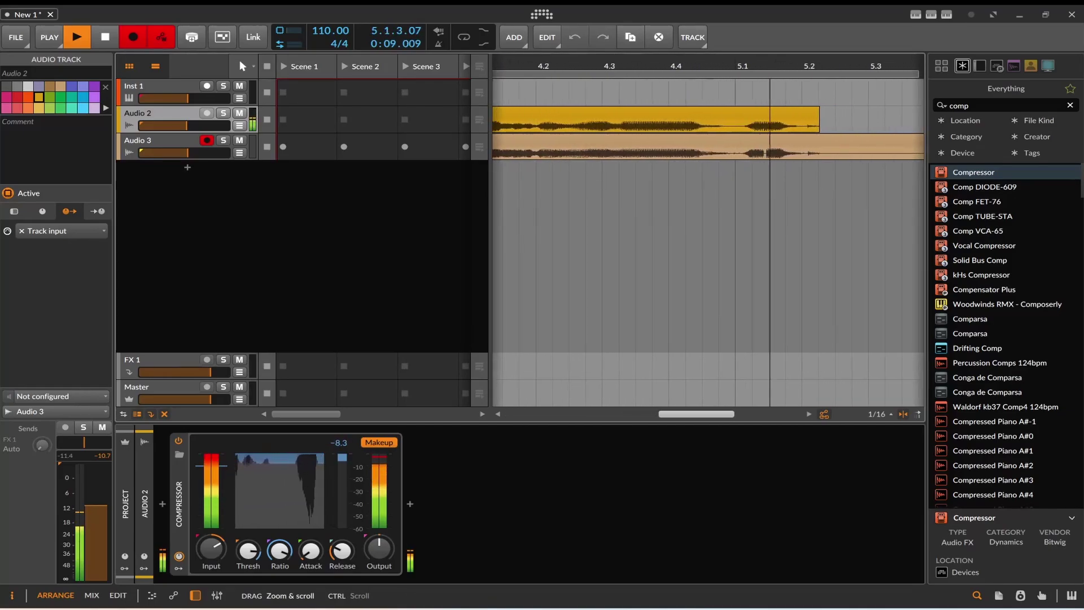
click(105, 41)
drag(699, 424, 651, 413)
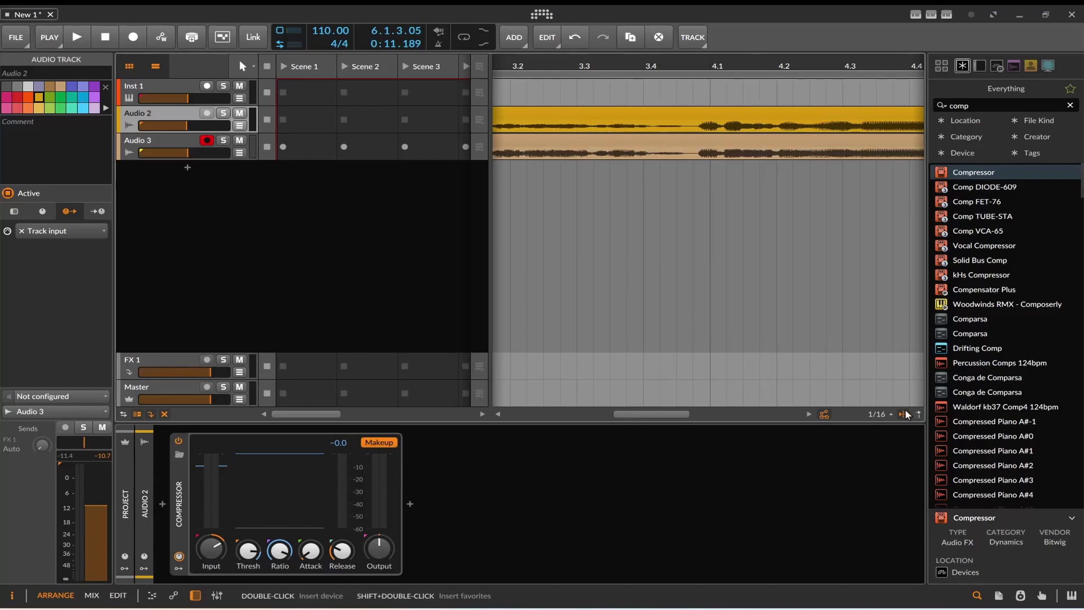
drag(635, 416, 660, 416)
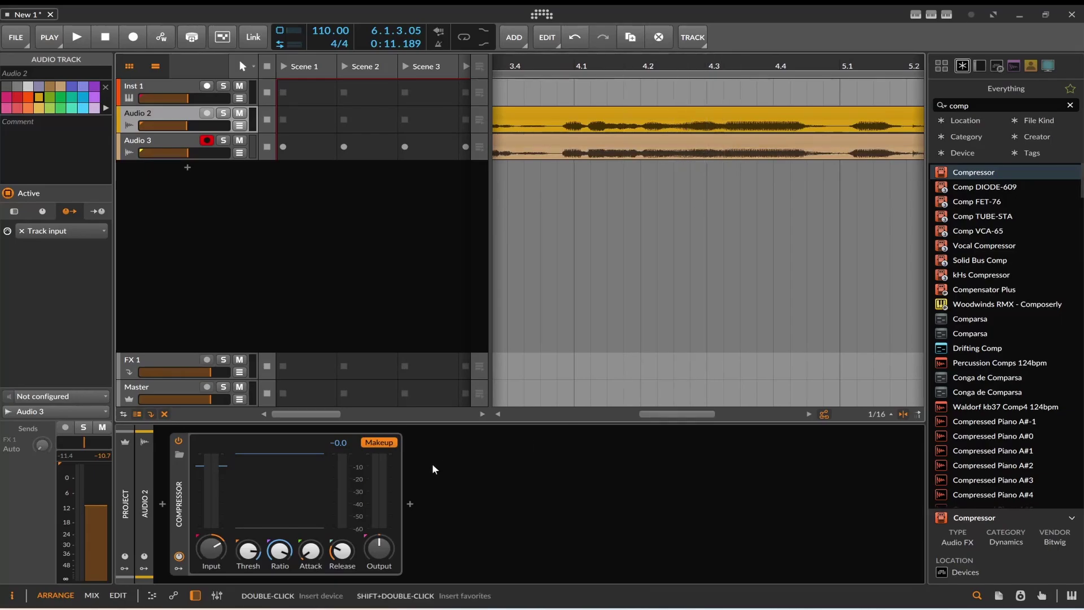
Step: Set the Threshold on Audio 2's Compressor to -20.4 dB and its Input gain to +19.2 dB
drag(248, 552, 248, 554)
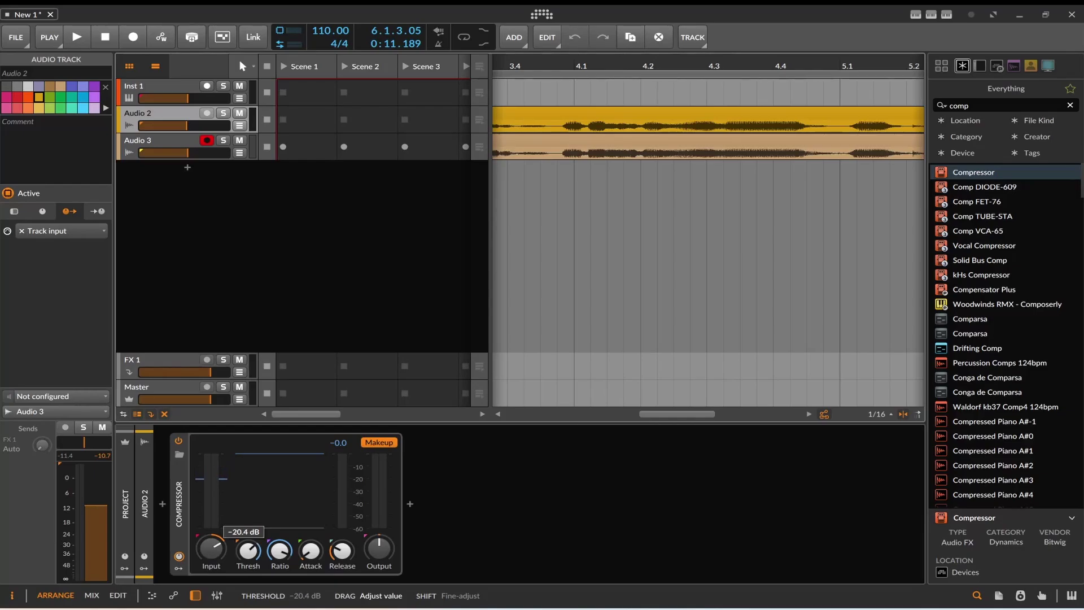
drag(211, 549, 211, 541)
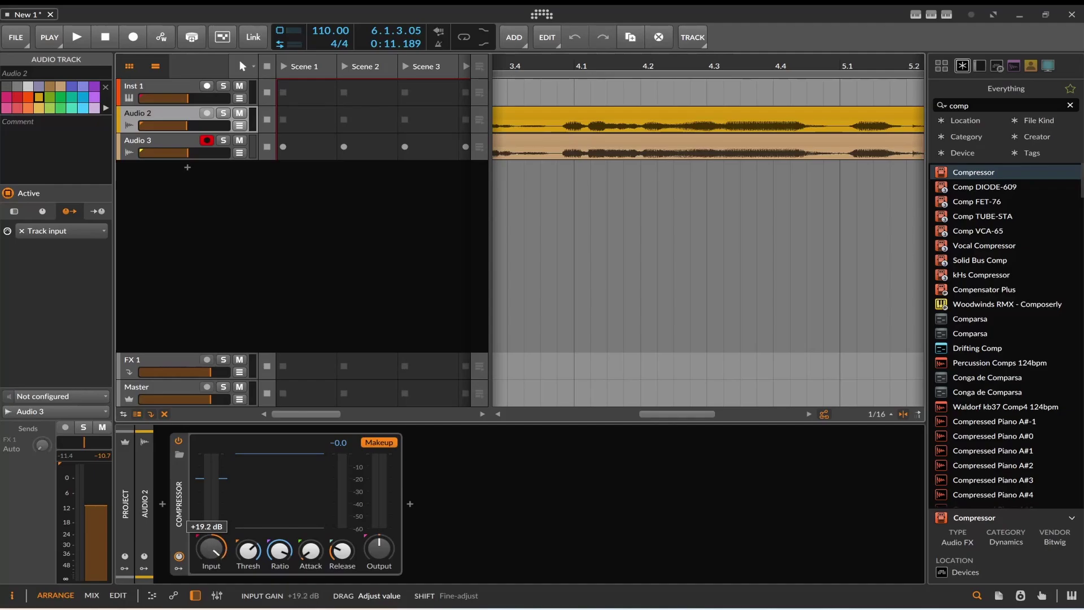
Step: Record the compressed signal onto Audio 3 from bar 1 into bar 6 with Follow Playback on, and compare it with Audio 2
click(133, 37)
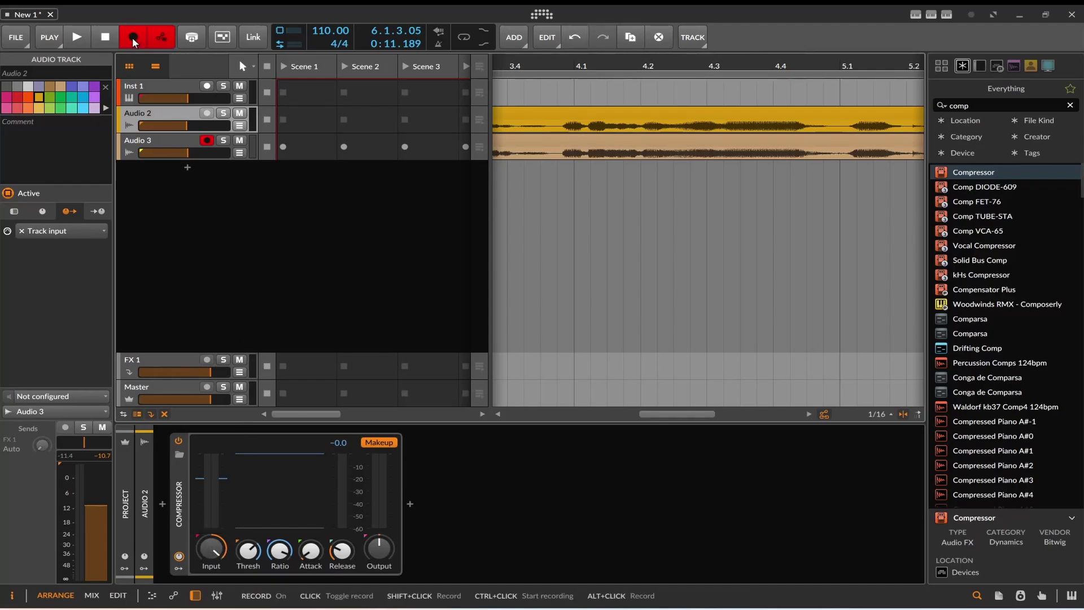
click(78, 37)
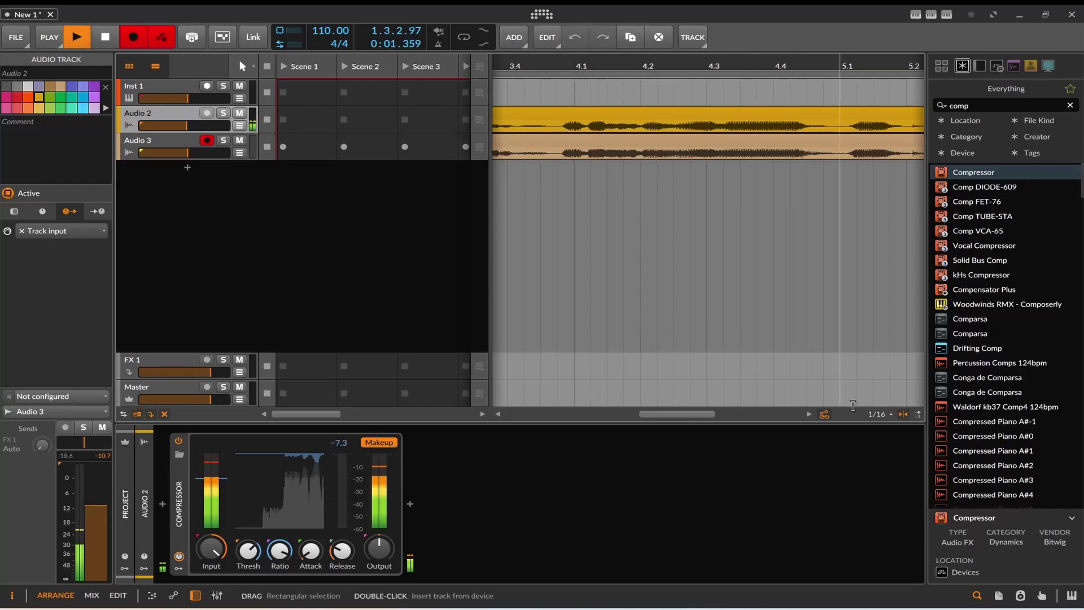
click(922, 413)
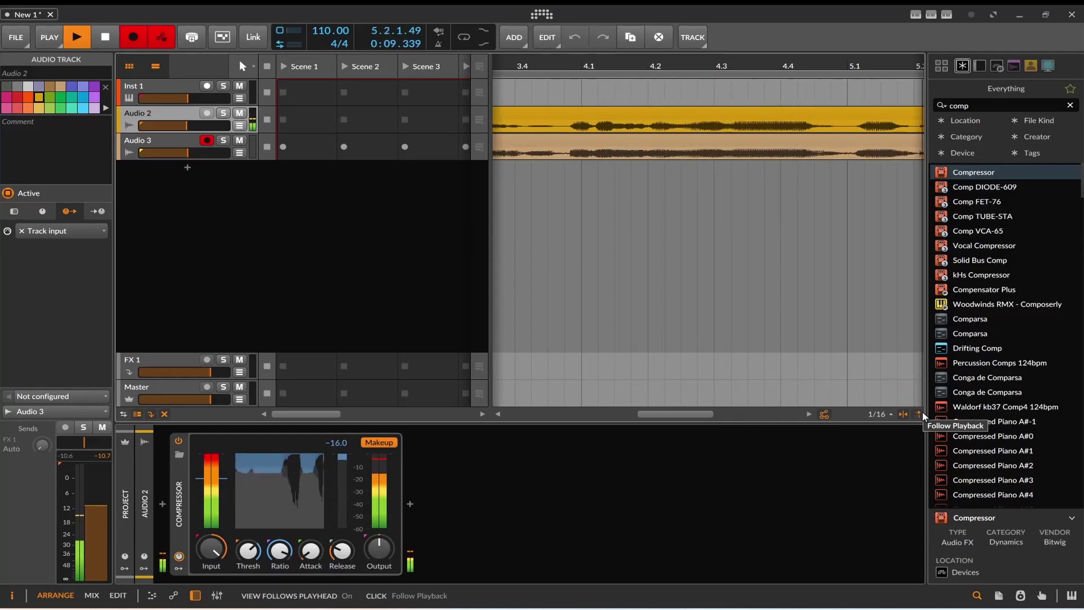
click(110, 45)
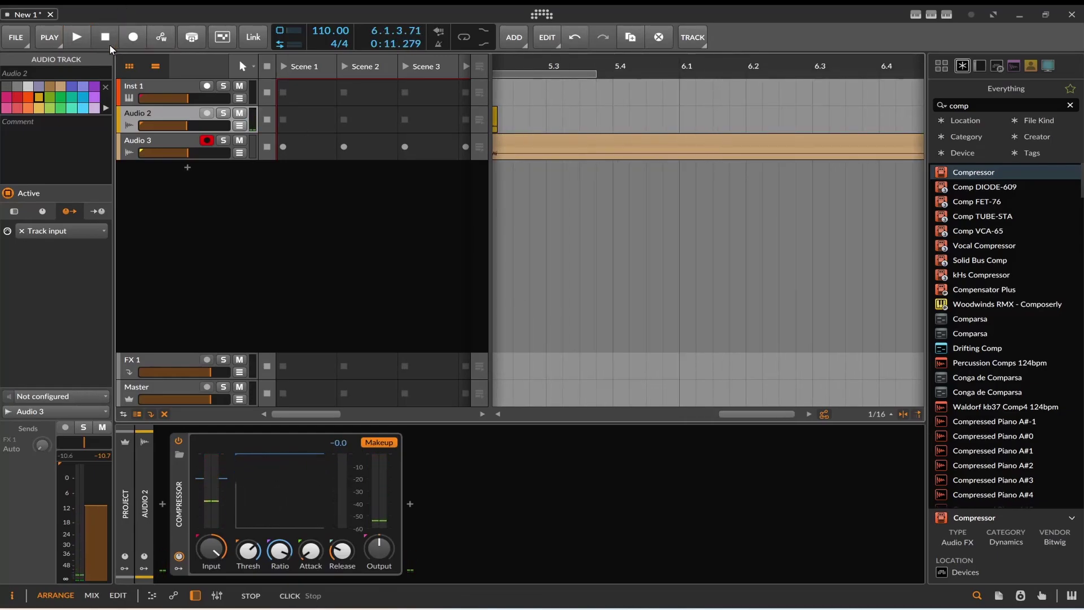
drag(744, 413, 618, 414)
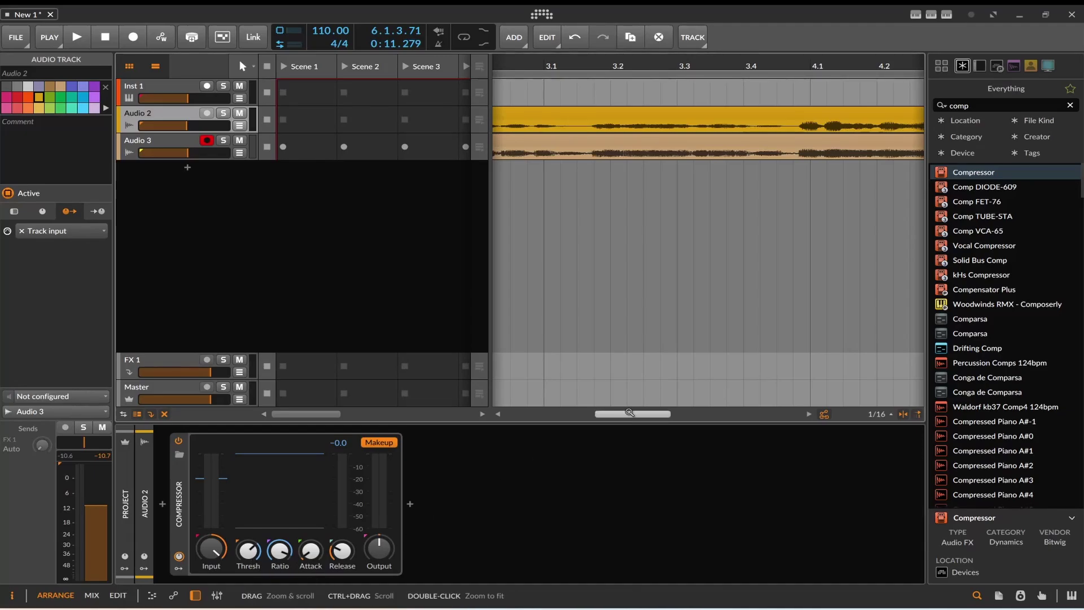
drag(629, 412, 546, 415)
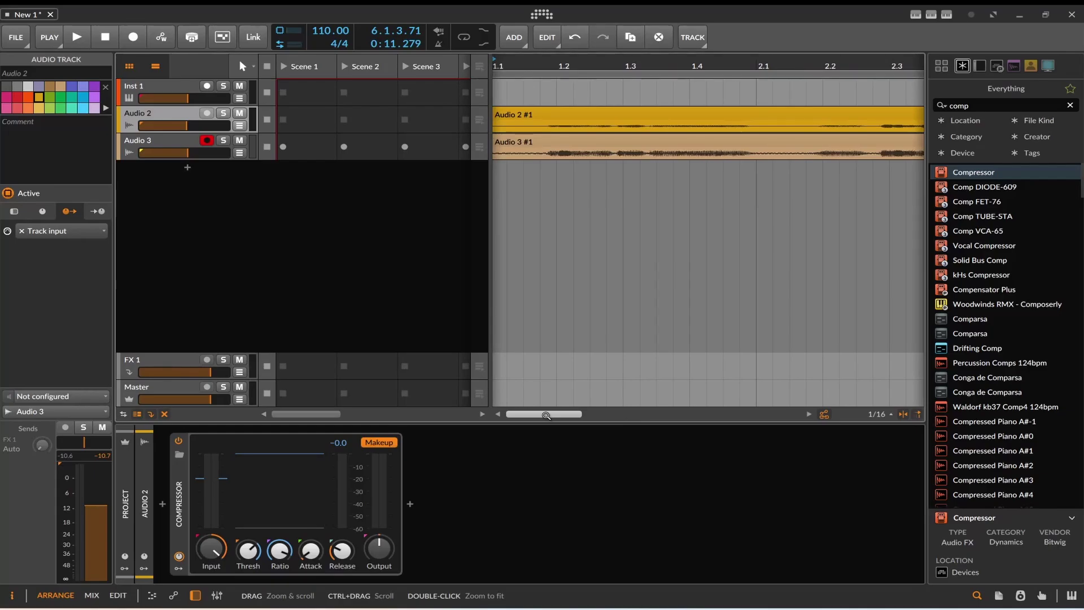
Step: Try a duplicate second Compressor with the first one's Ratio at 3.47:1 and lower Input gain on the copy, and delete the copy
right_click(188, 479)
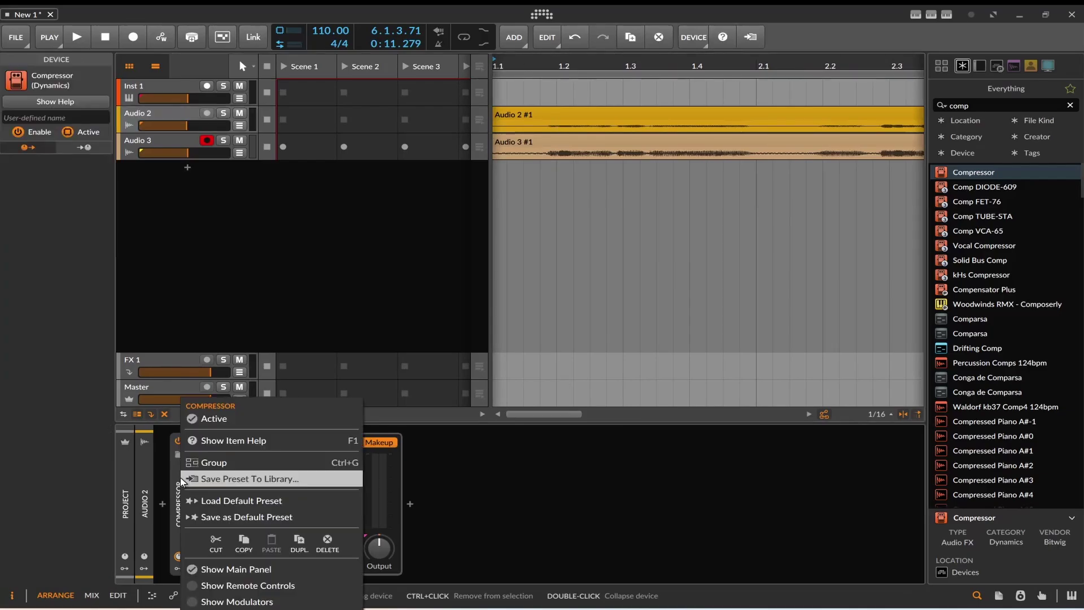
click(293, 544)
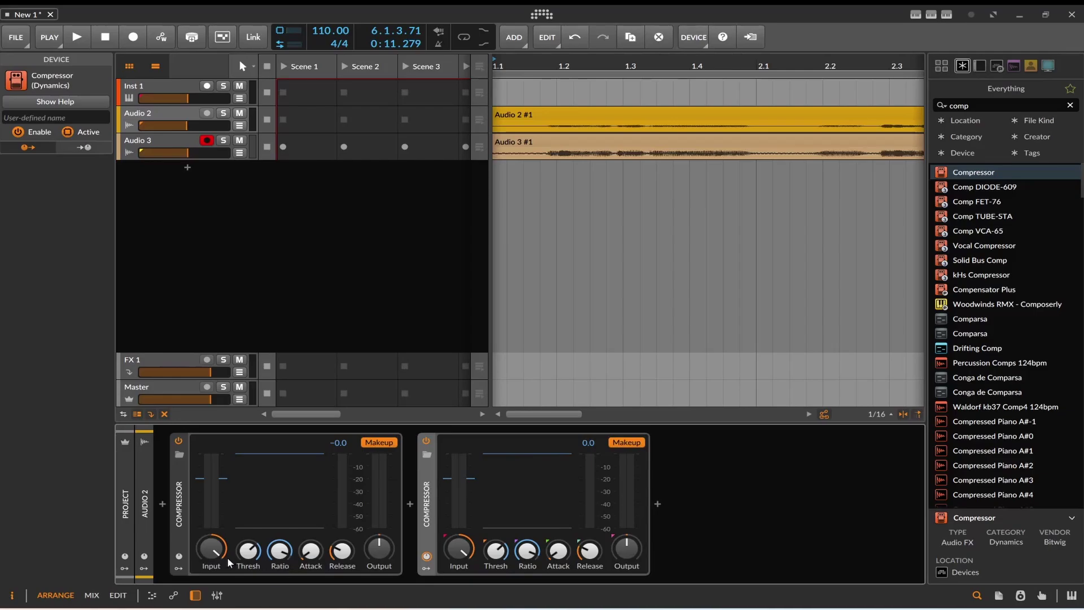
drag(278, 554, 279, 565)
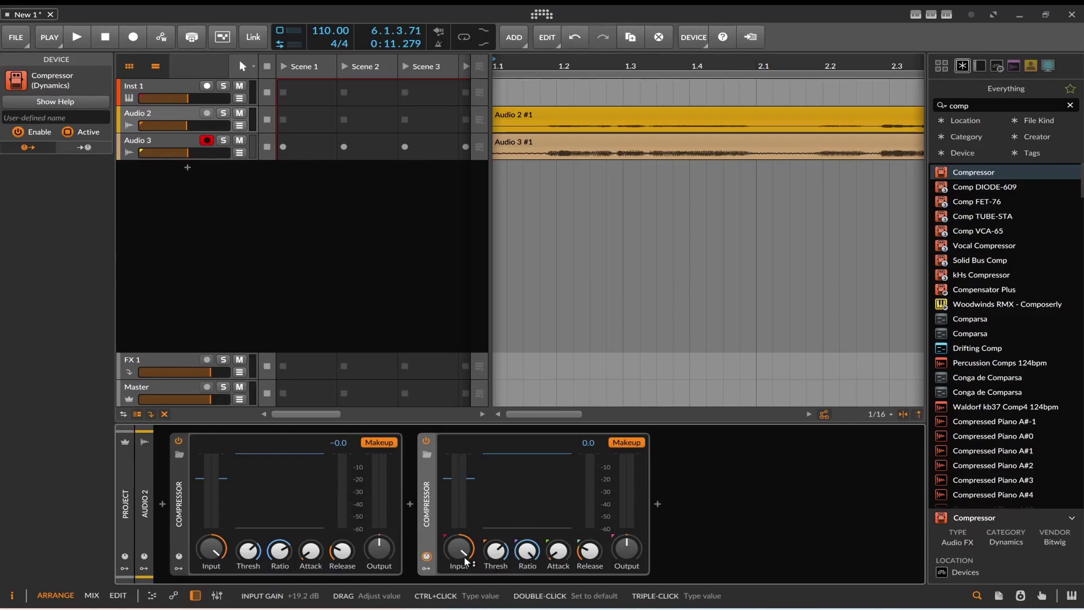
drag(465, 561, 464, 587)
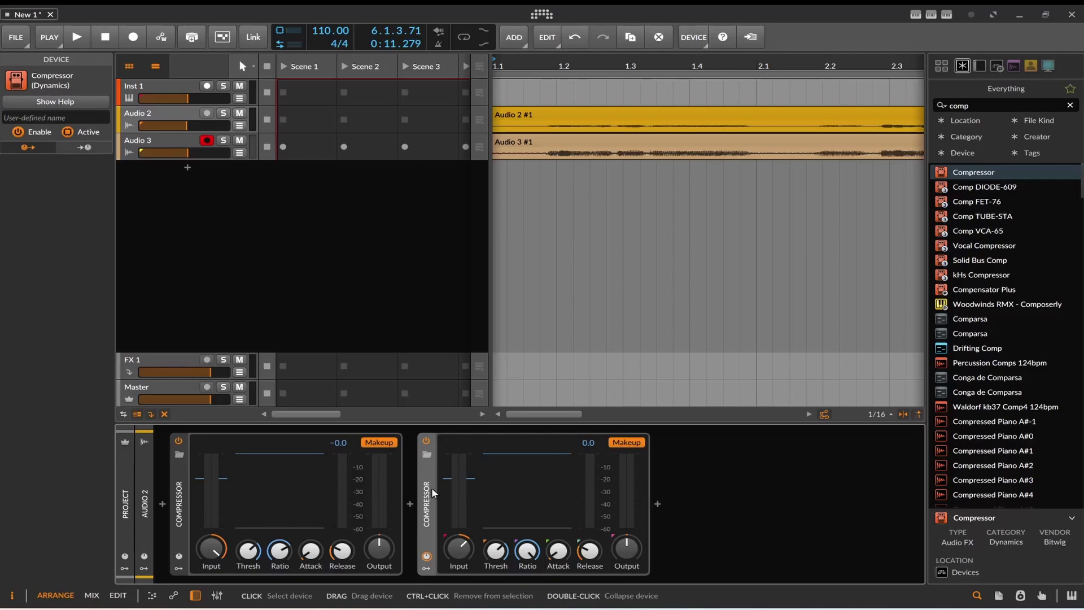
key(Delete)
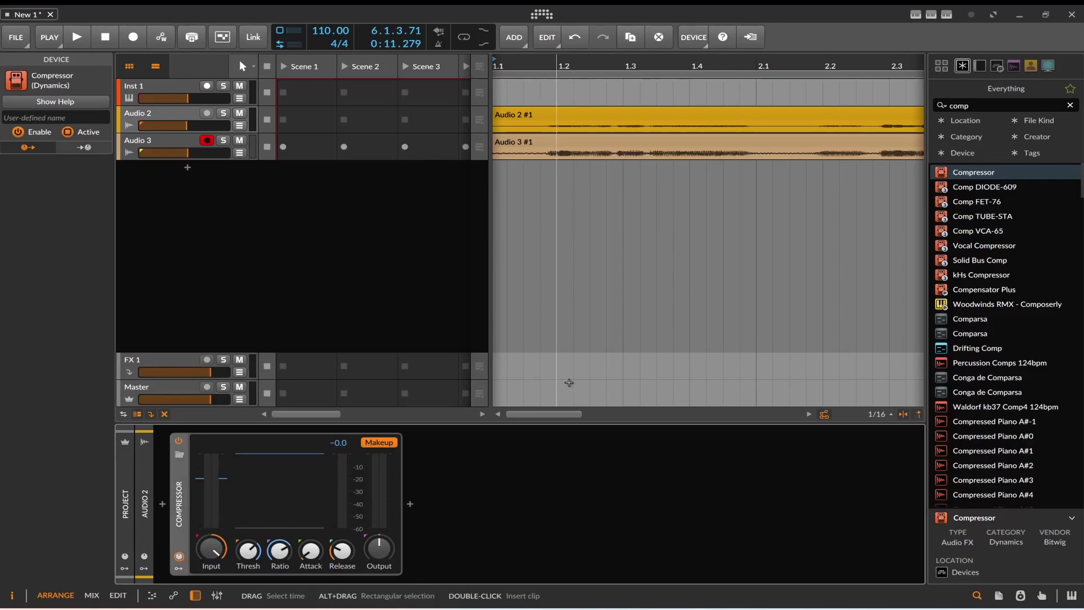
Step: Raise the Ratio on Audio 2's Compressor and disarm recording on Audio 3
drag(550, 420, 547, 421)
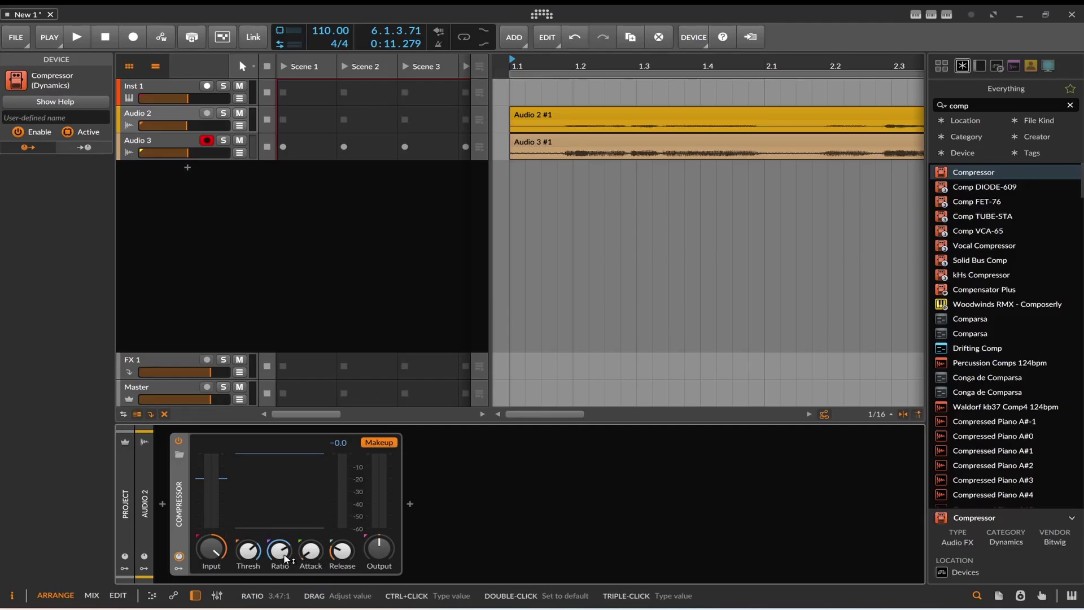
mouse_move(280, 551)
mouse_move(279, 551)
mouse_down()
mouse_move(280, 533)
mouse_move(283, 560)
mouse_move(290, 544)
mouse_up()
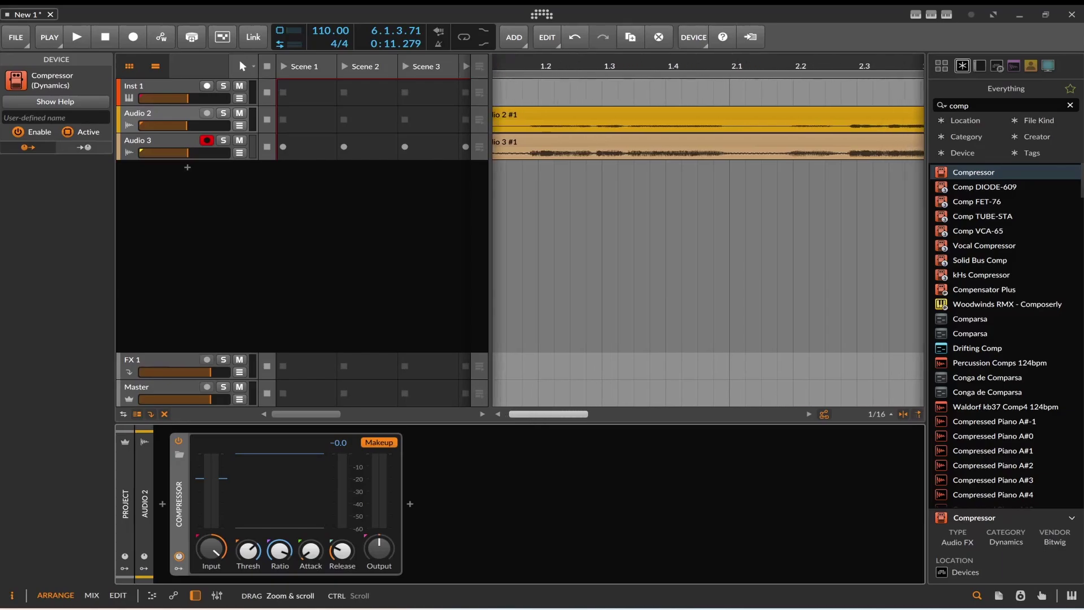
drag(791, 66, 734, 66)
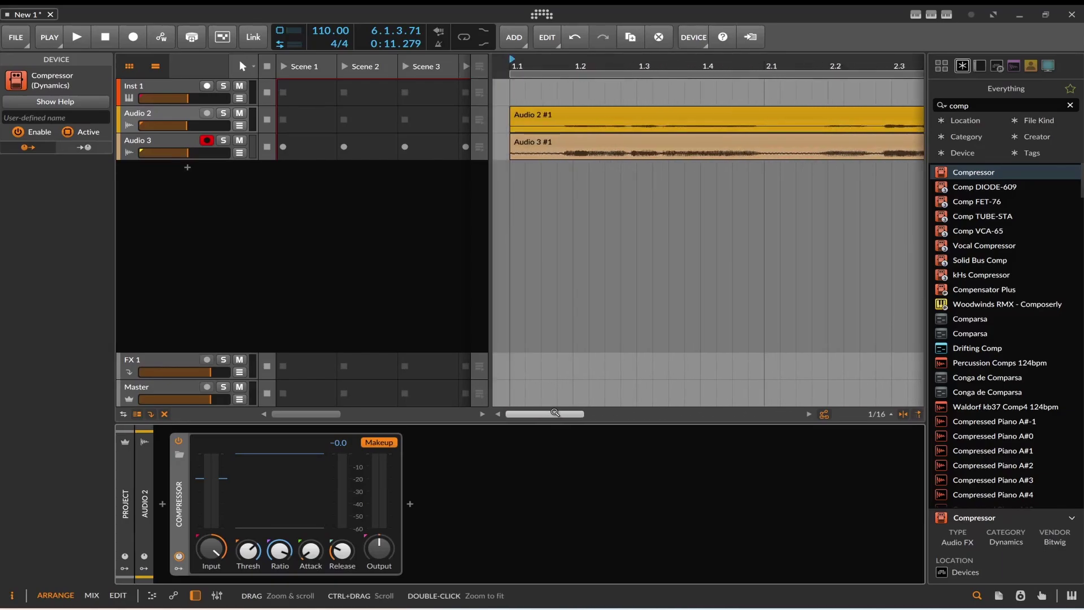
click(204, 142)
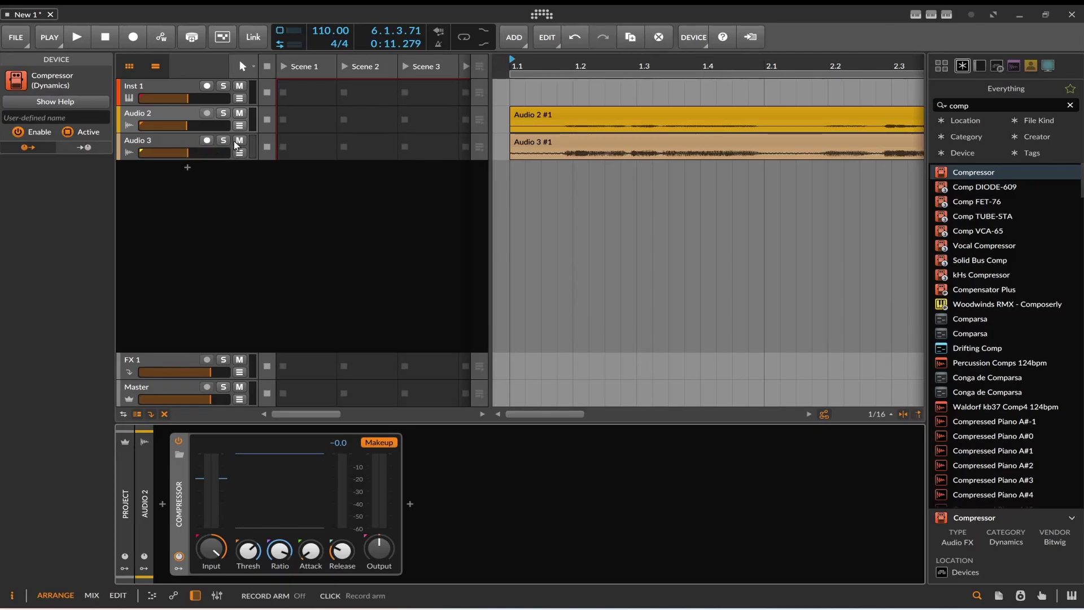
Step: Mute the Audio 2 track and play the arrangement briefly from bar 1 to check Audio 3 on its own
click(240, 113)
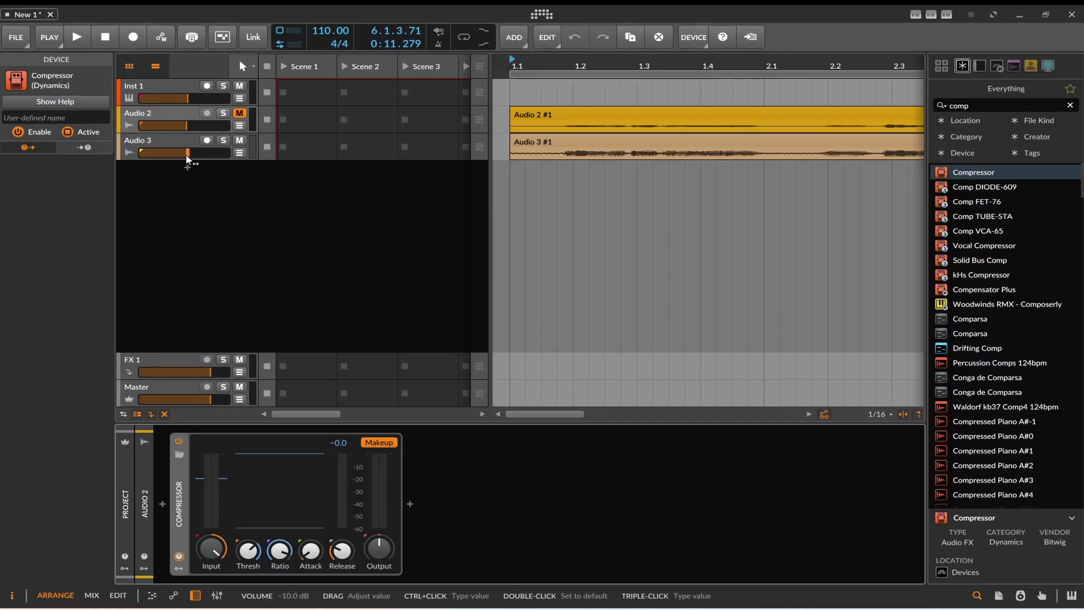
click(87, 41)
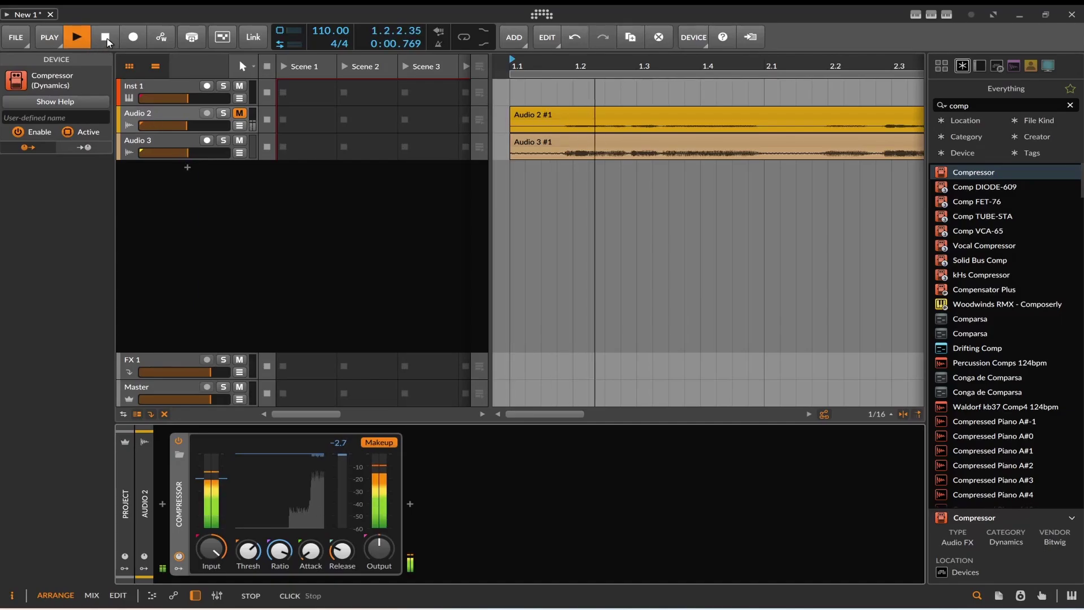
click(105, 38)
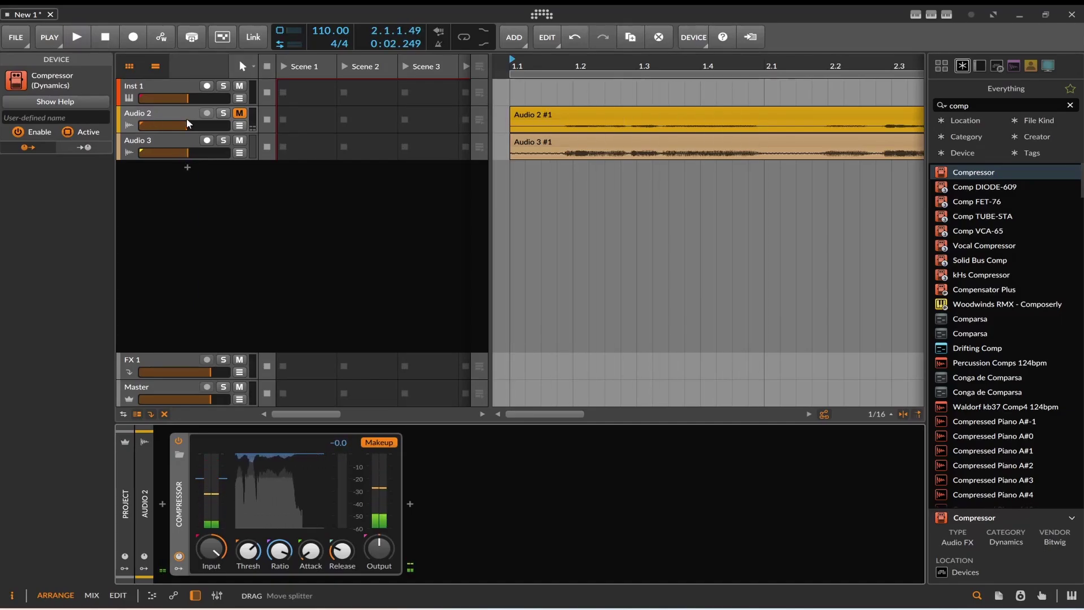
Step: Route the output of the Audio 3 track to Master
click(185, 137)
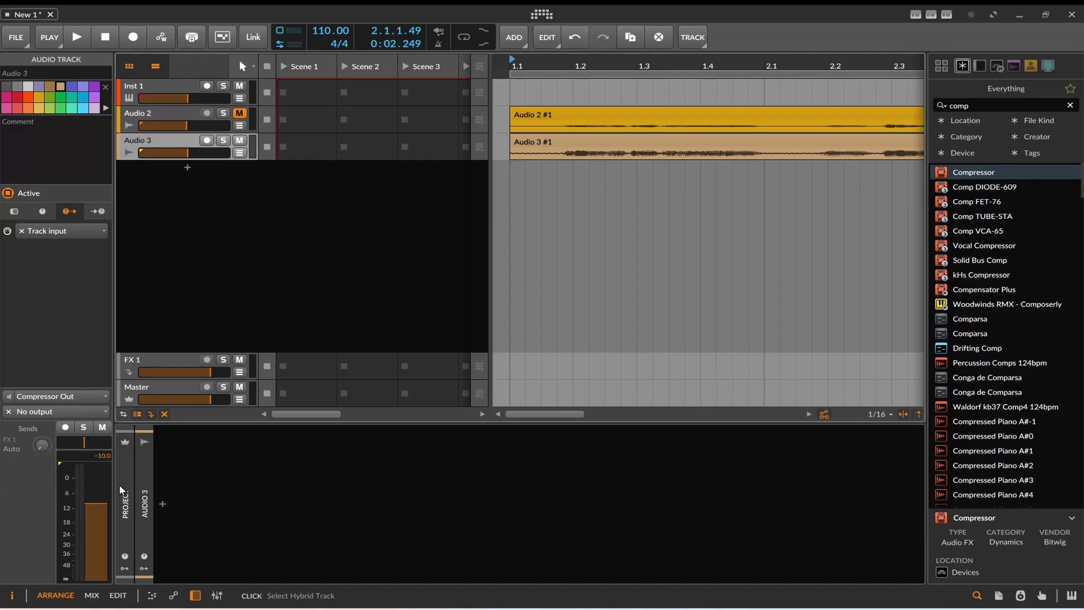
click(74, 411)
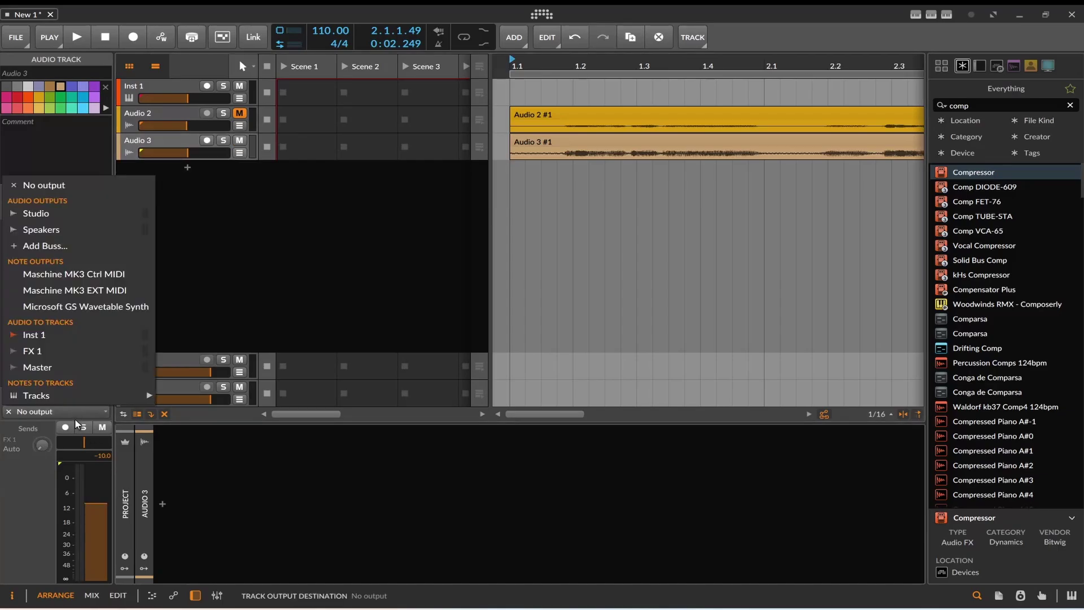
click(79, 362)
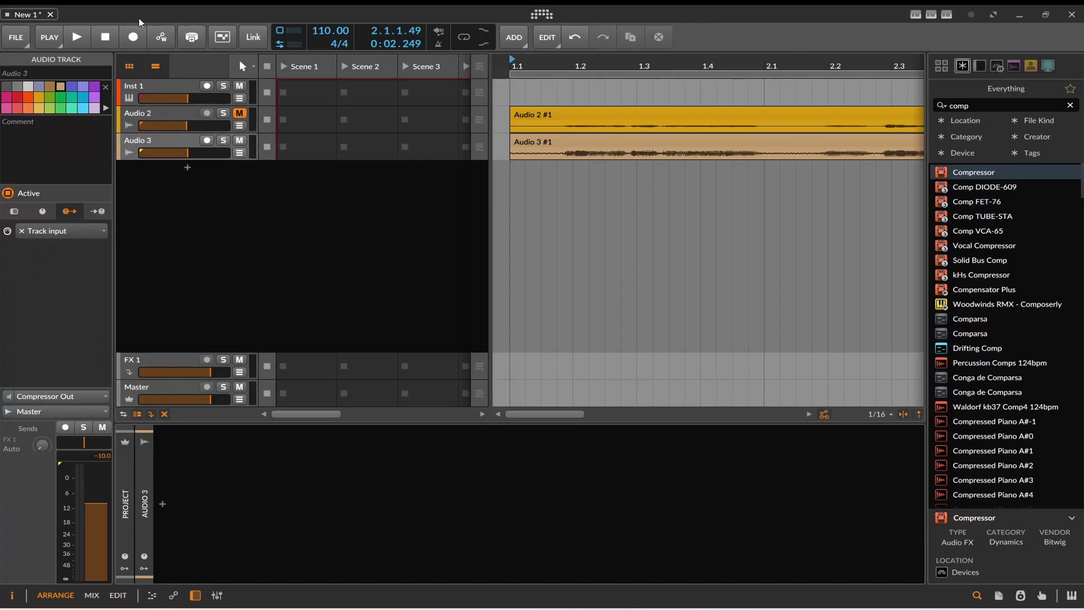
Step: Play the compressed recording on Audio 3 into bar 5, and compare its waveform with Audio 2's along the timeline
click(77, 36)
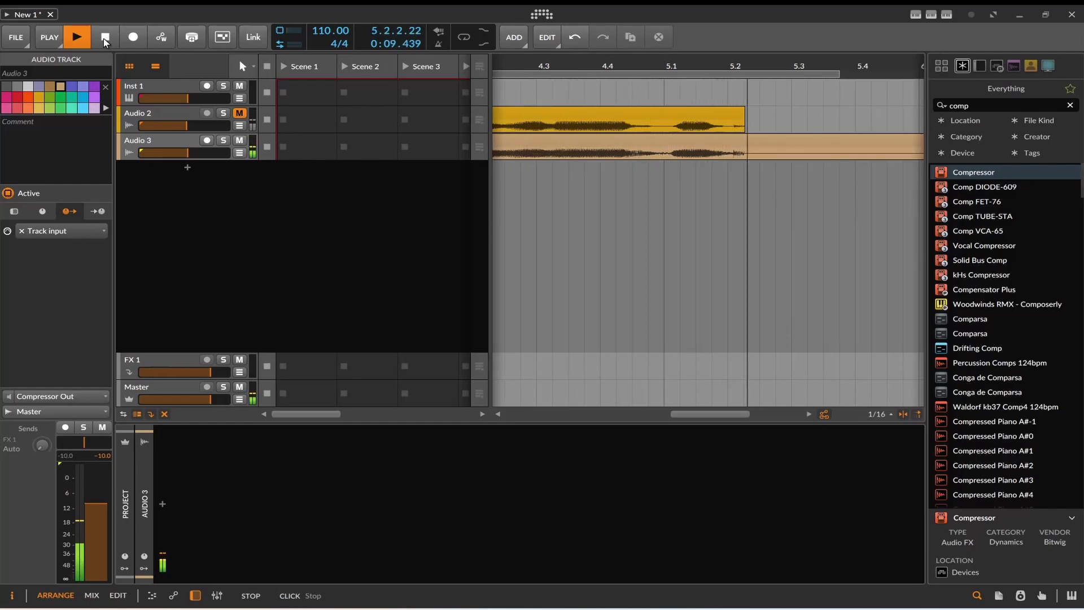
click(103, 38)
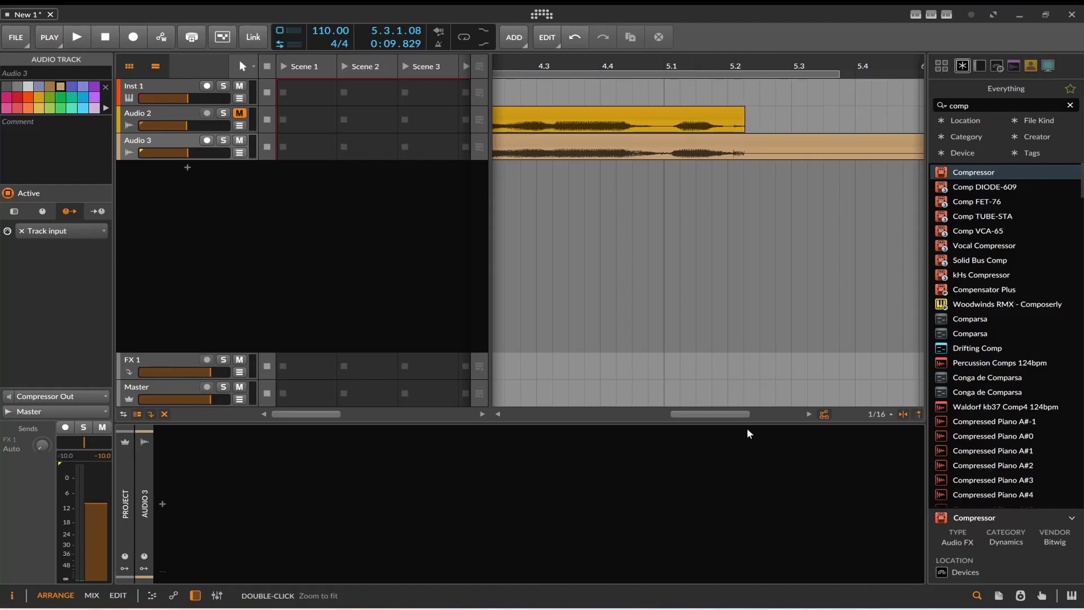
drag(710, 414, 560, 415)
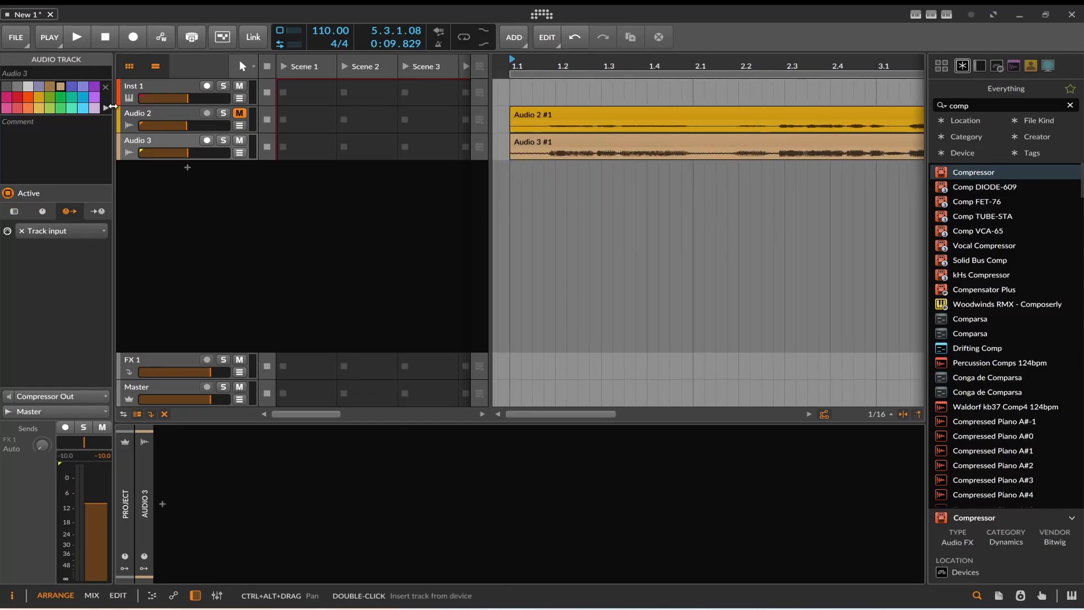
click(180, 114)
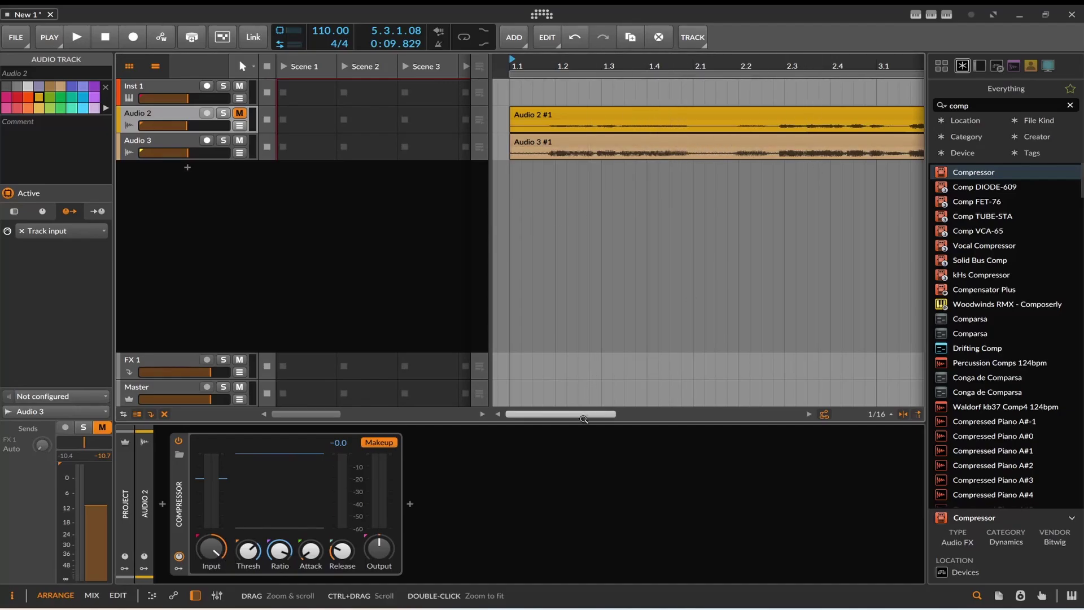
drag(564, 414, 627, 414)
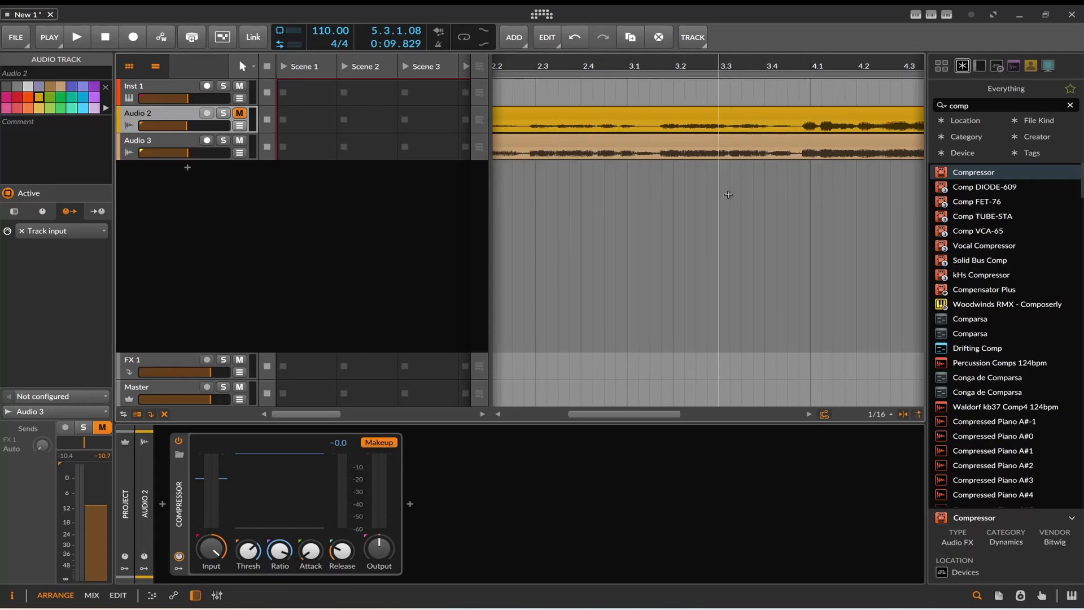
drag(635, 414, 691, 414)
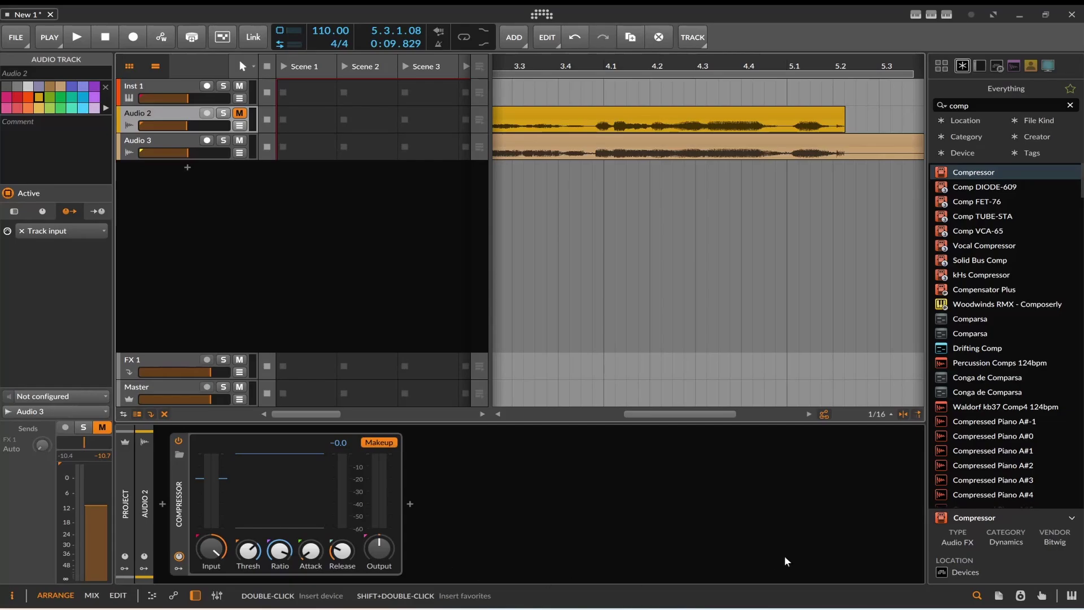
Step: Switch to OBS and move the Compressor above the Limiter in the Mic/Aux audio filters, directly below the Noise Gate
click(601, 605)
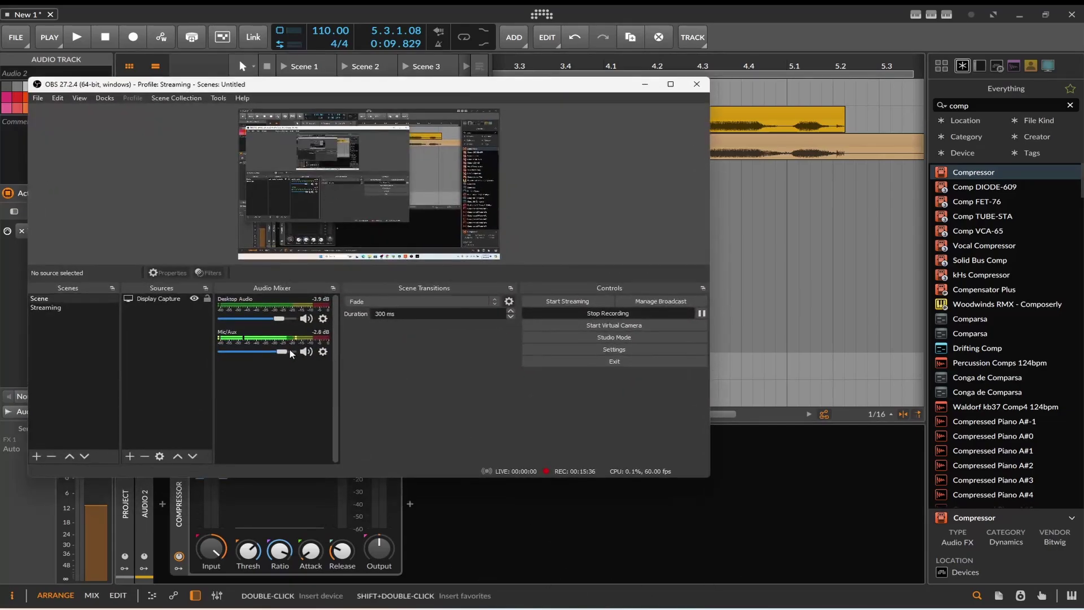
click(323, 352)
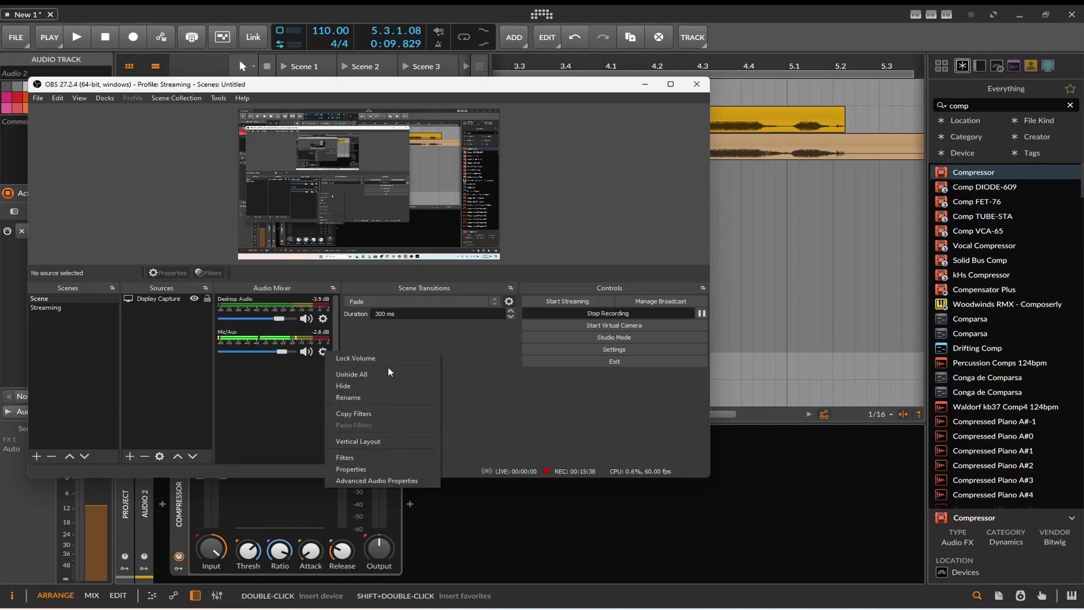
click(376, 454)
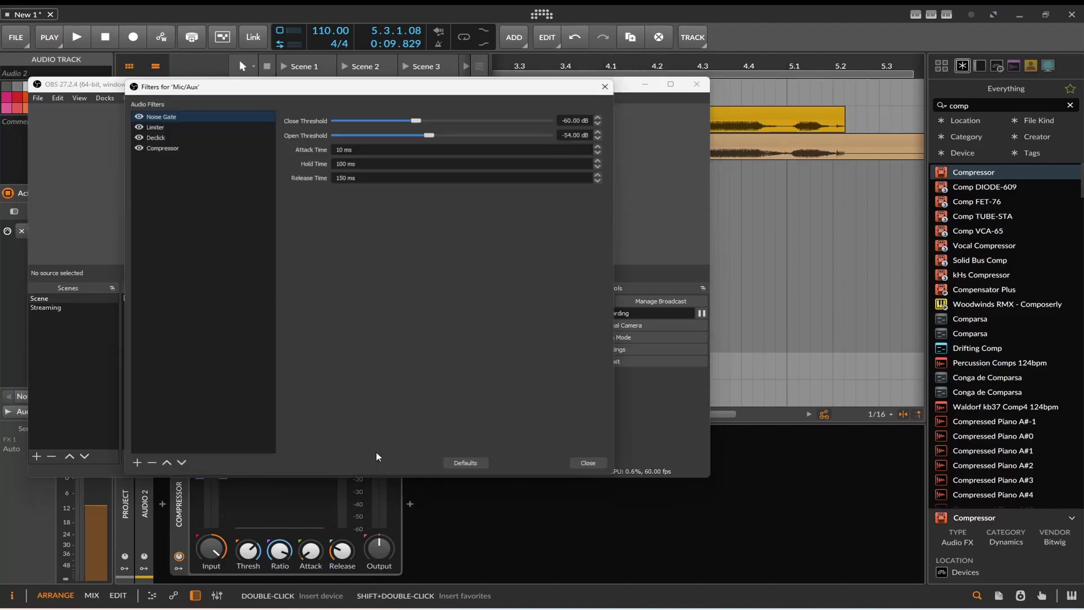
click(171, 148)
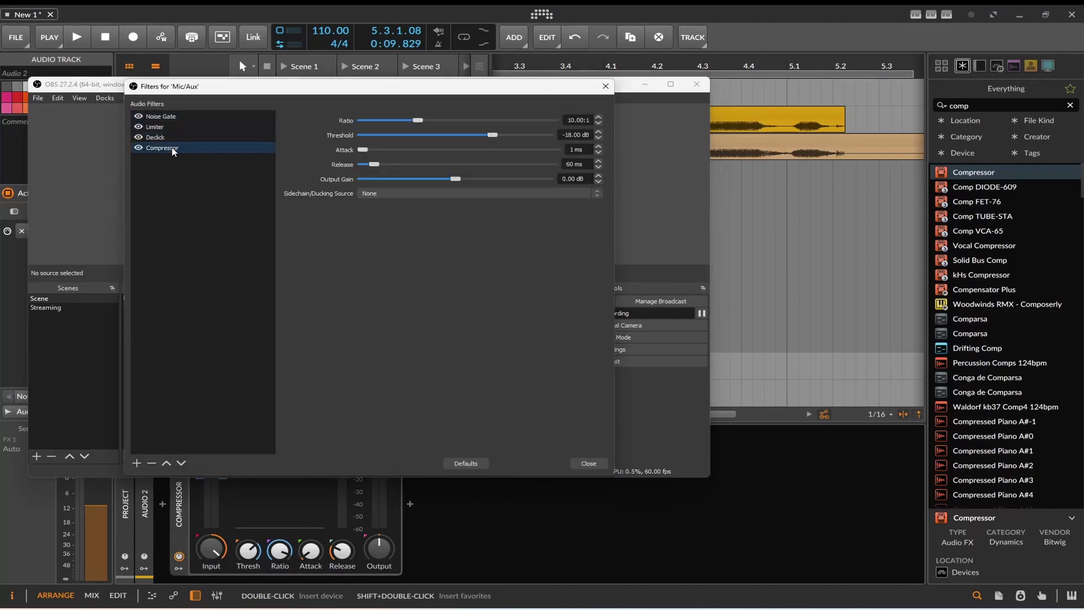
click(171, 125)
click(164, 148)
click(167, 463)
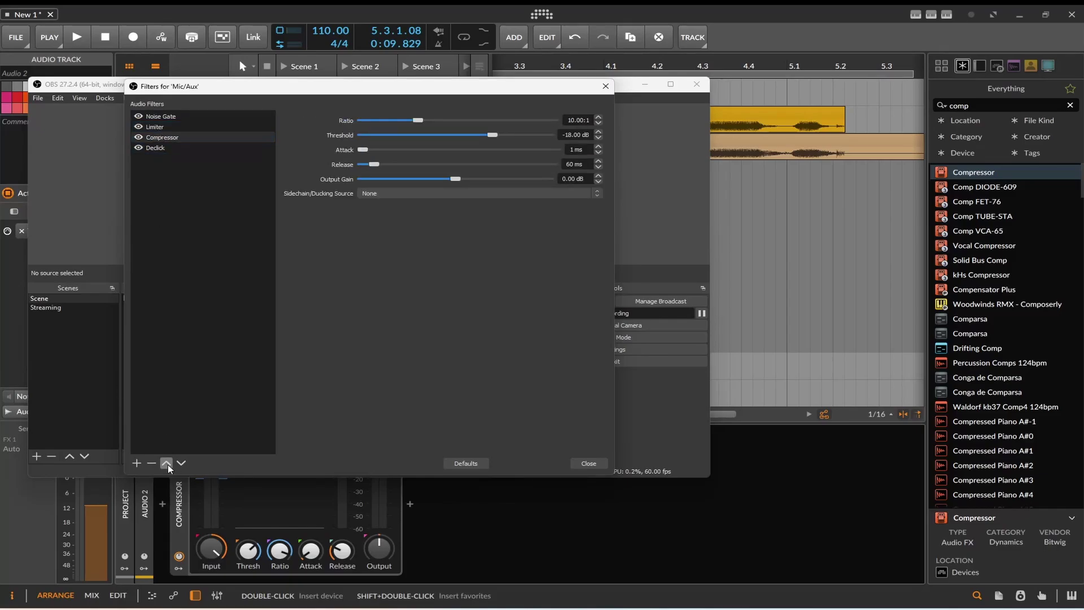
click(167, 464)
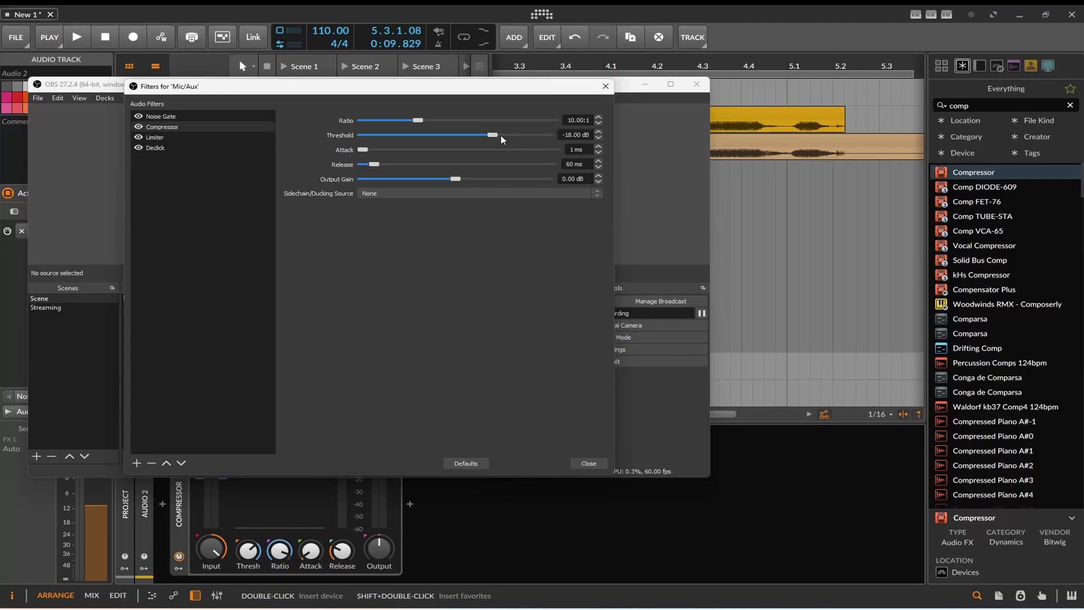
Step: Raise the Threshold of the Mic/Aux Compressor filter slightly, close the filters and return to Bitwig Studio
drag(496, 139, 506, 141)
drag(509, 142, 517, 141)
click(587, 462)
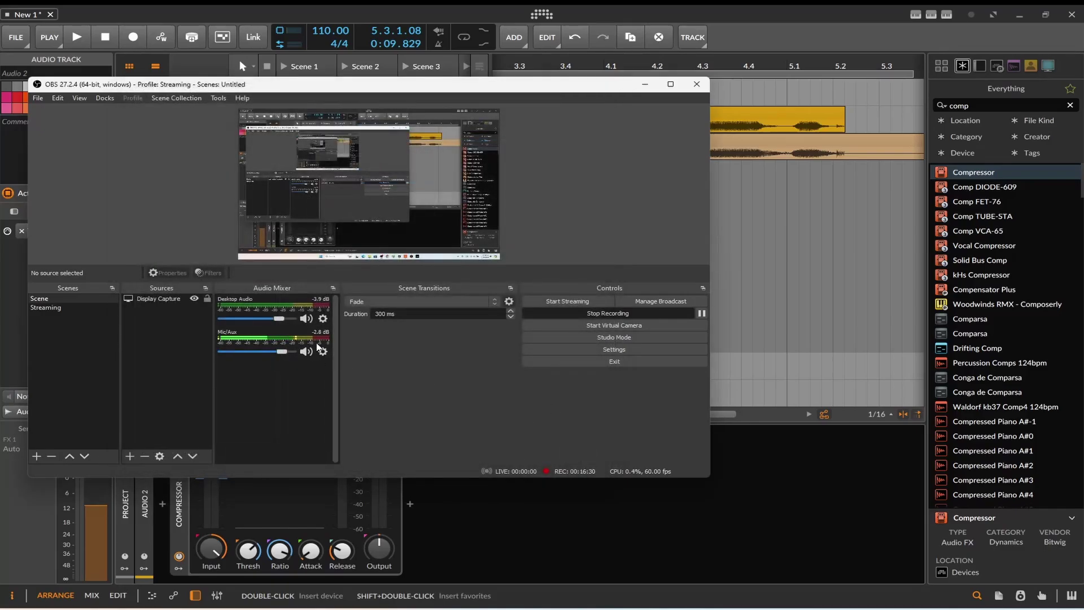
click(645, 84)
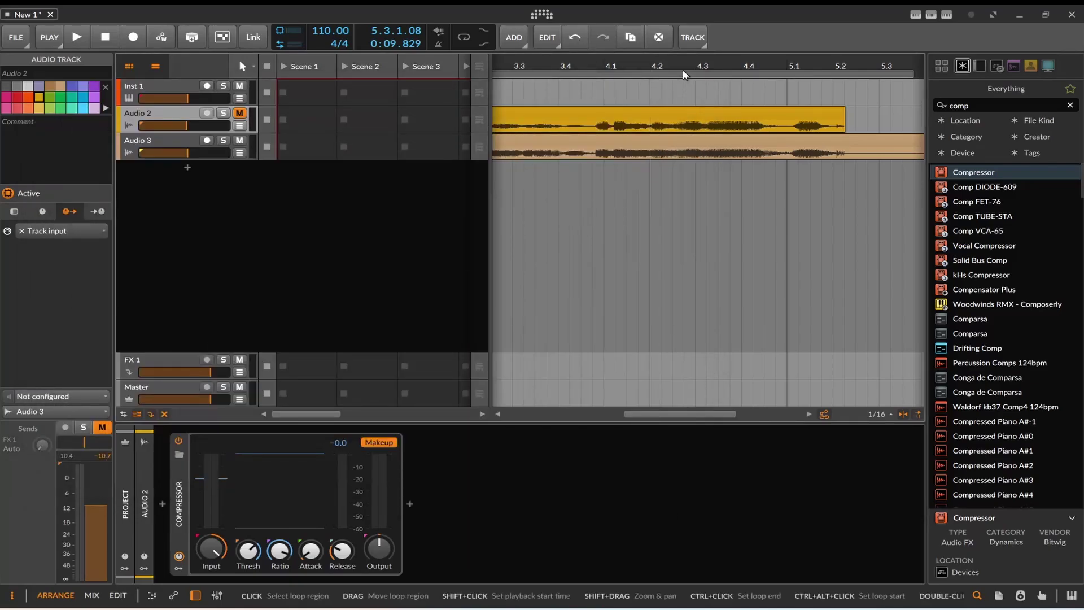